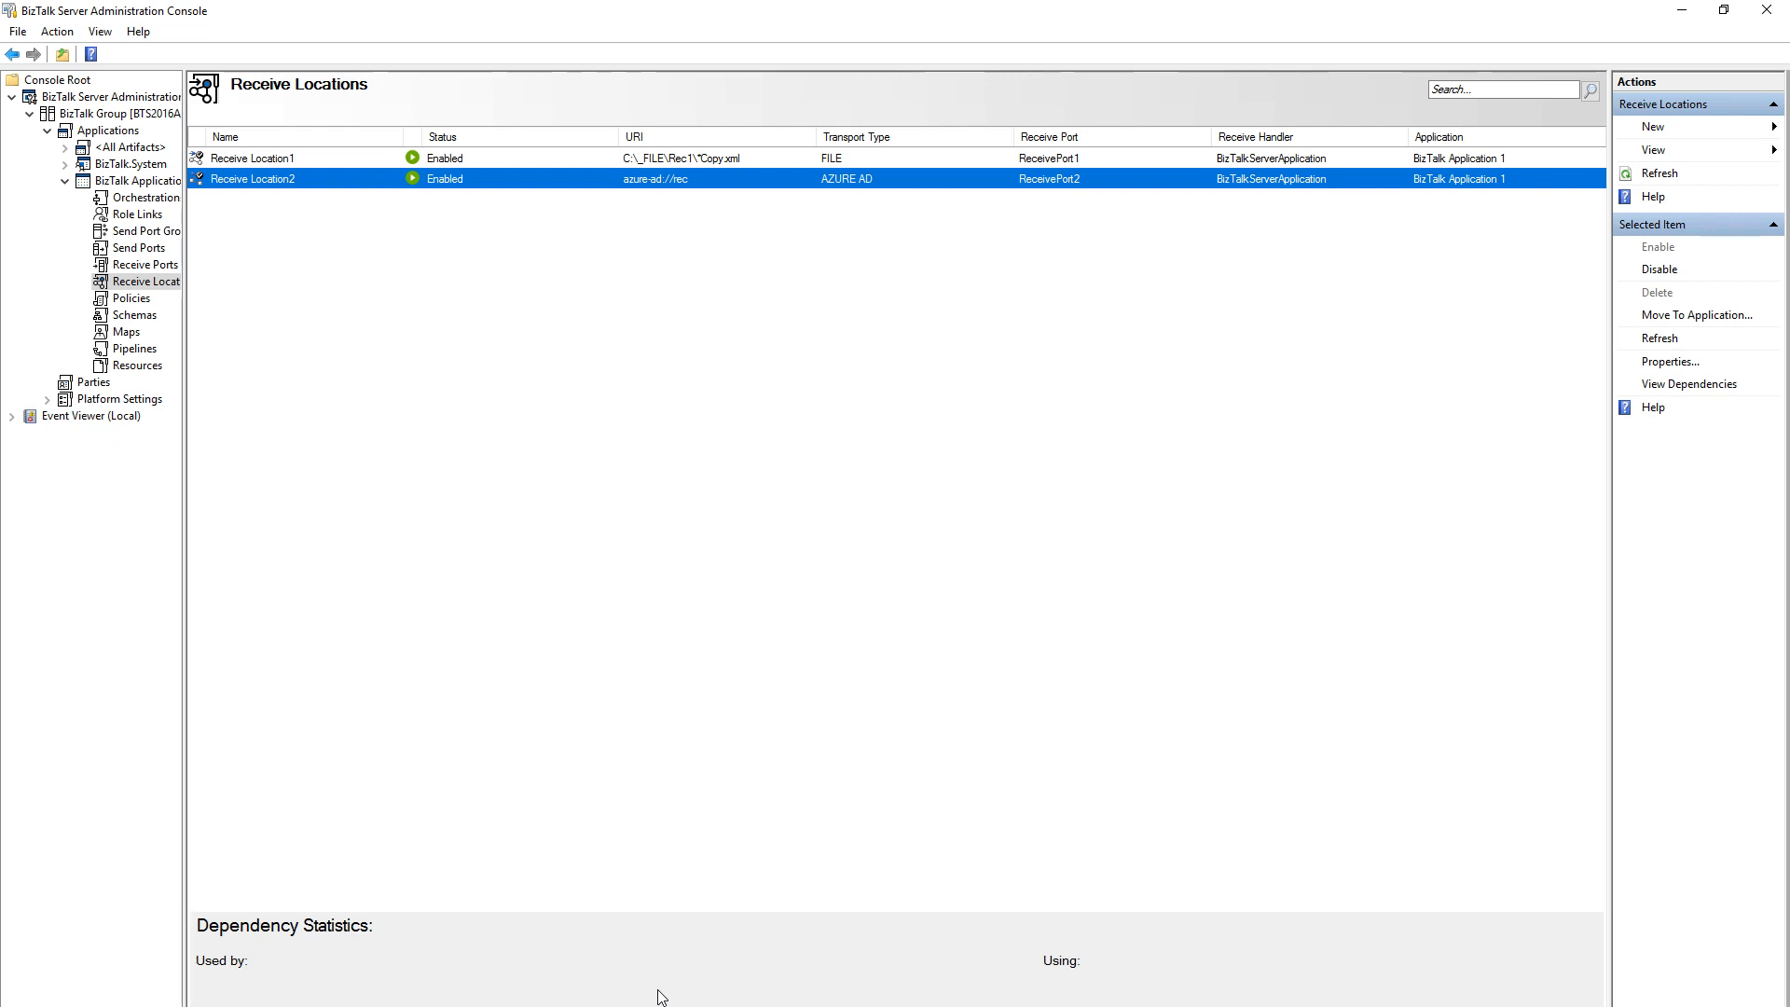
# Open SendPort1's AZURE AD transport configuration and review its instance, Azure connection and advanced settings.
pyautogui.click(138, 248)
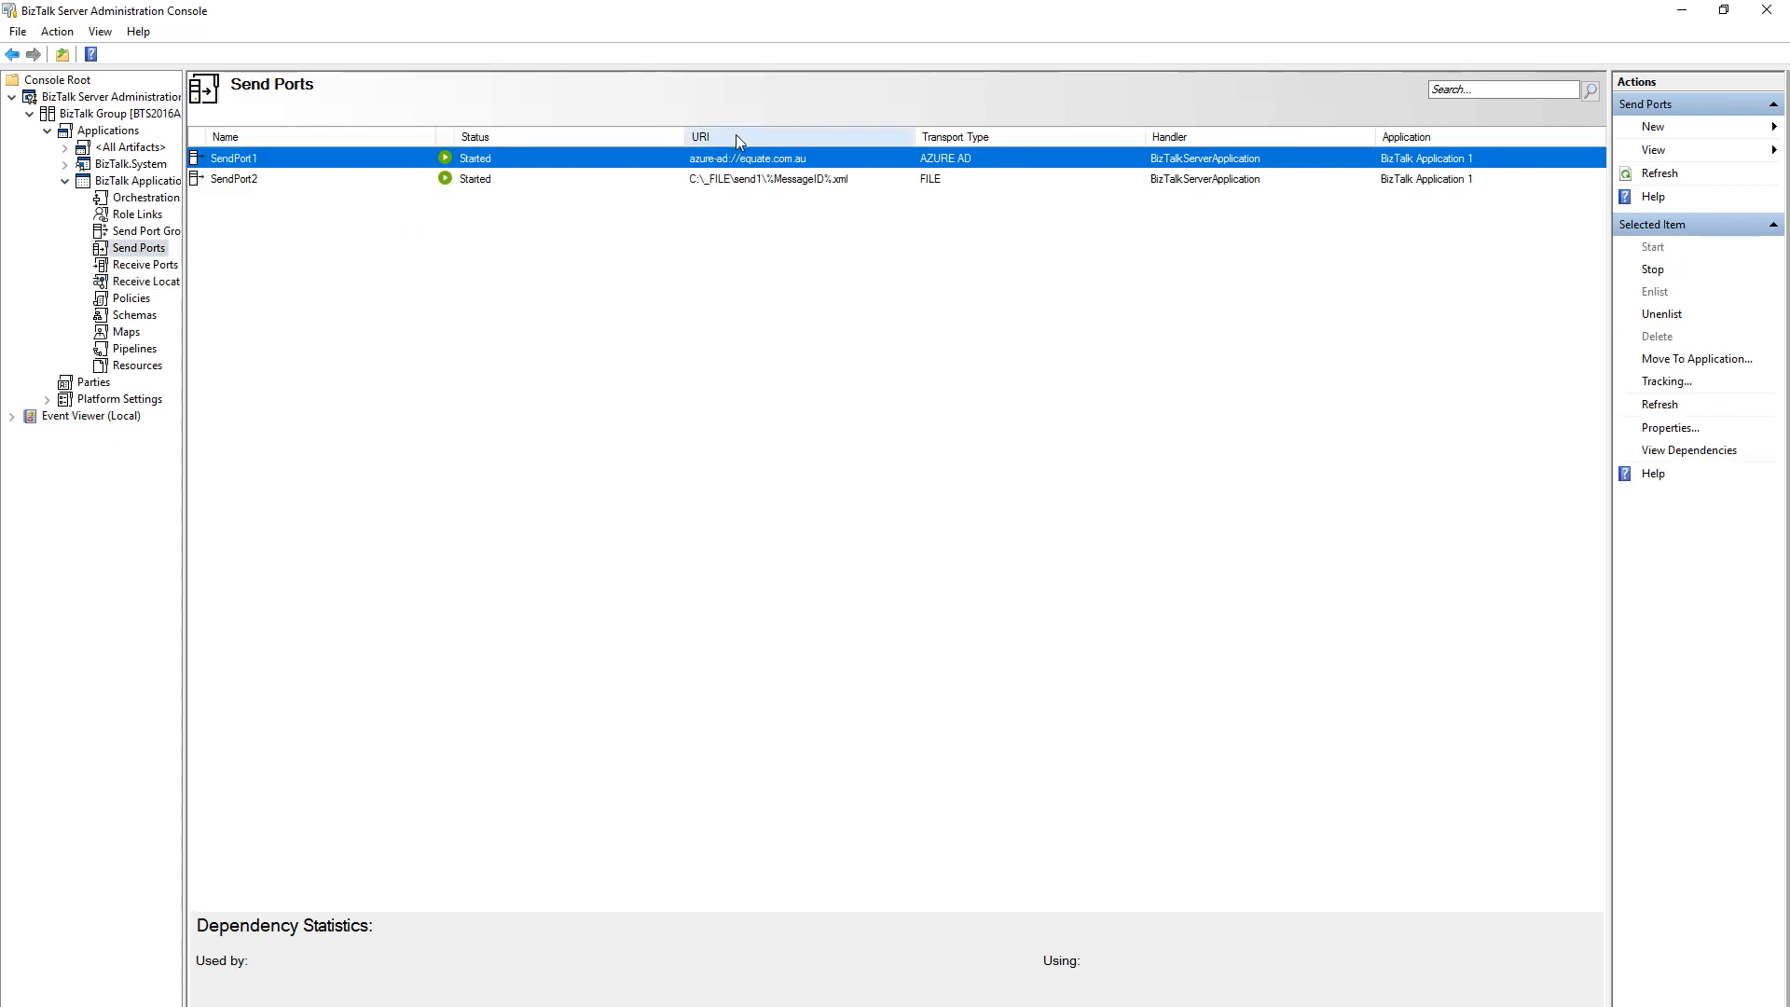
pyautogui.doubleClick(724, 158)
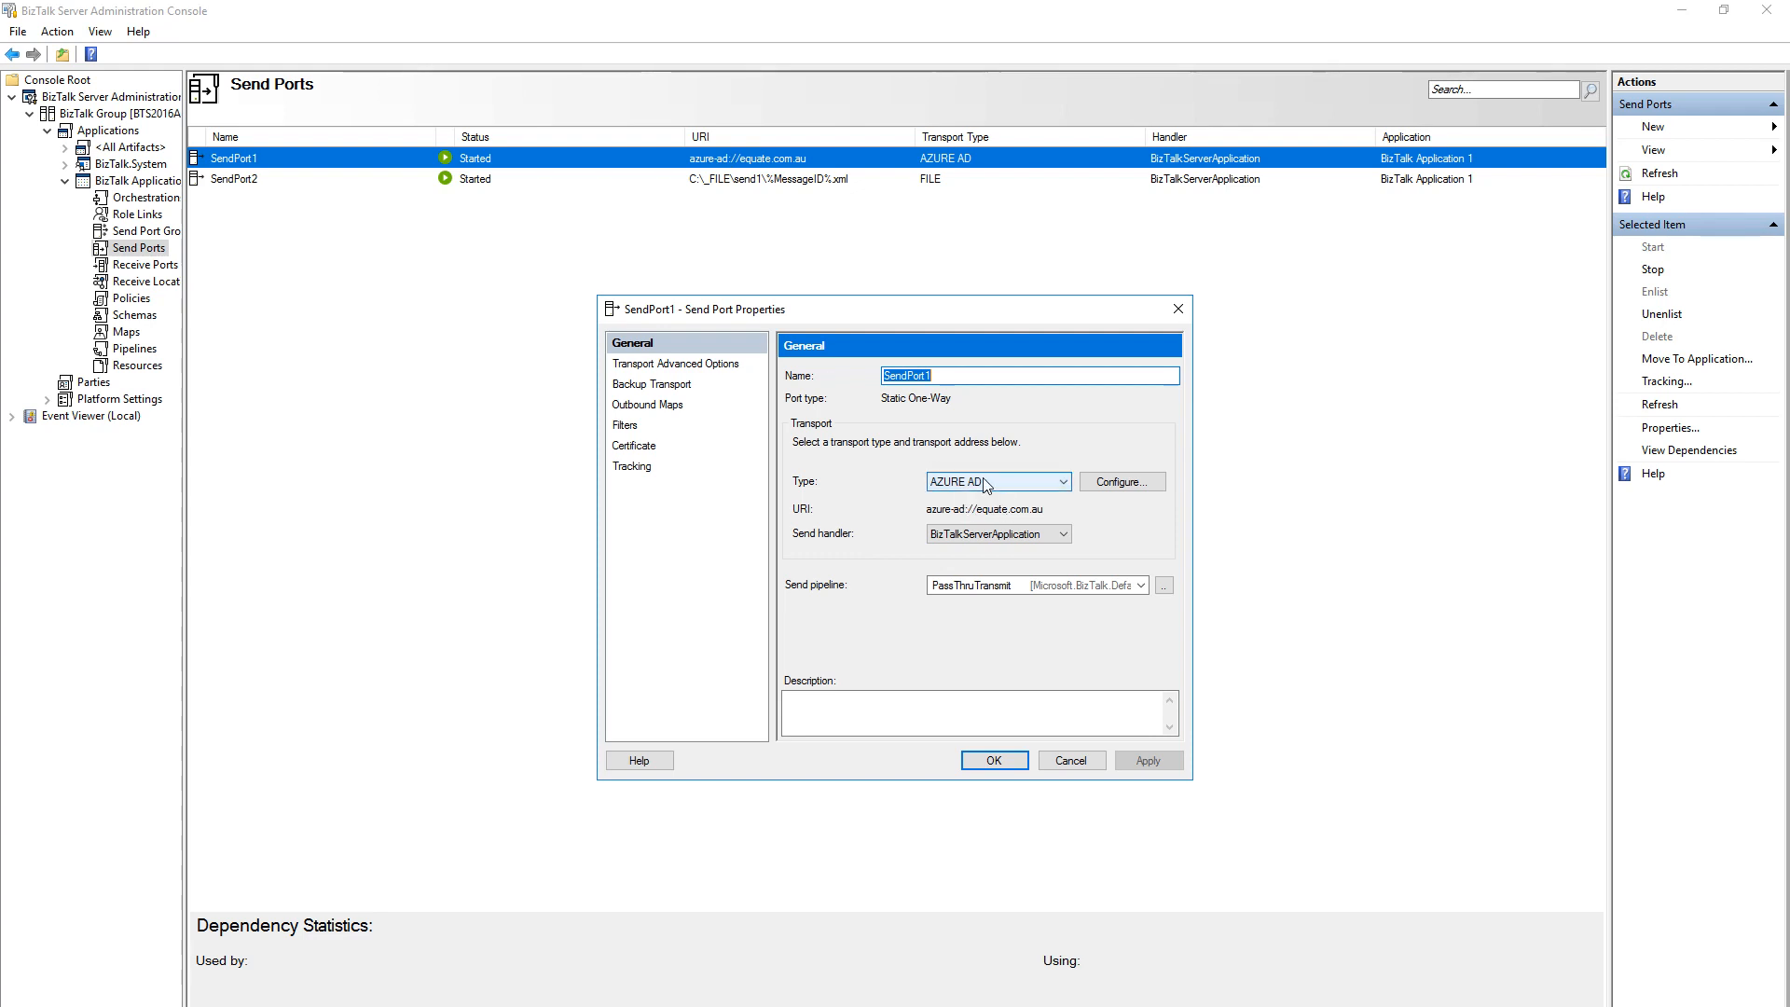
pyautogui.click(1122, 482)
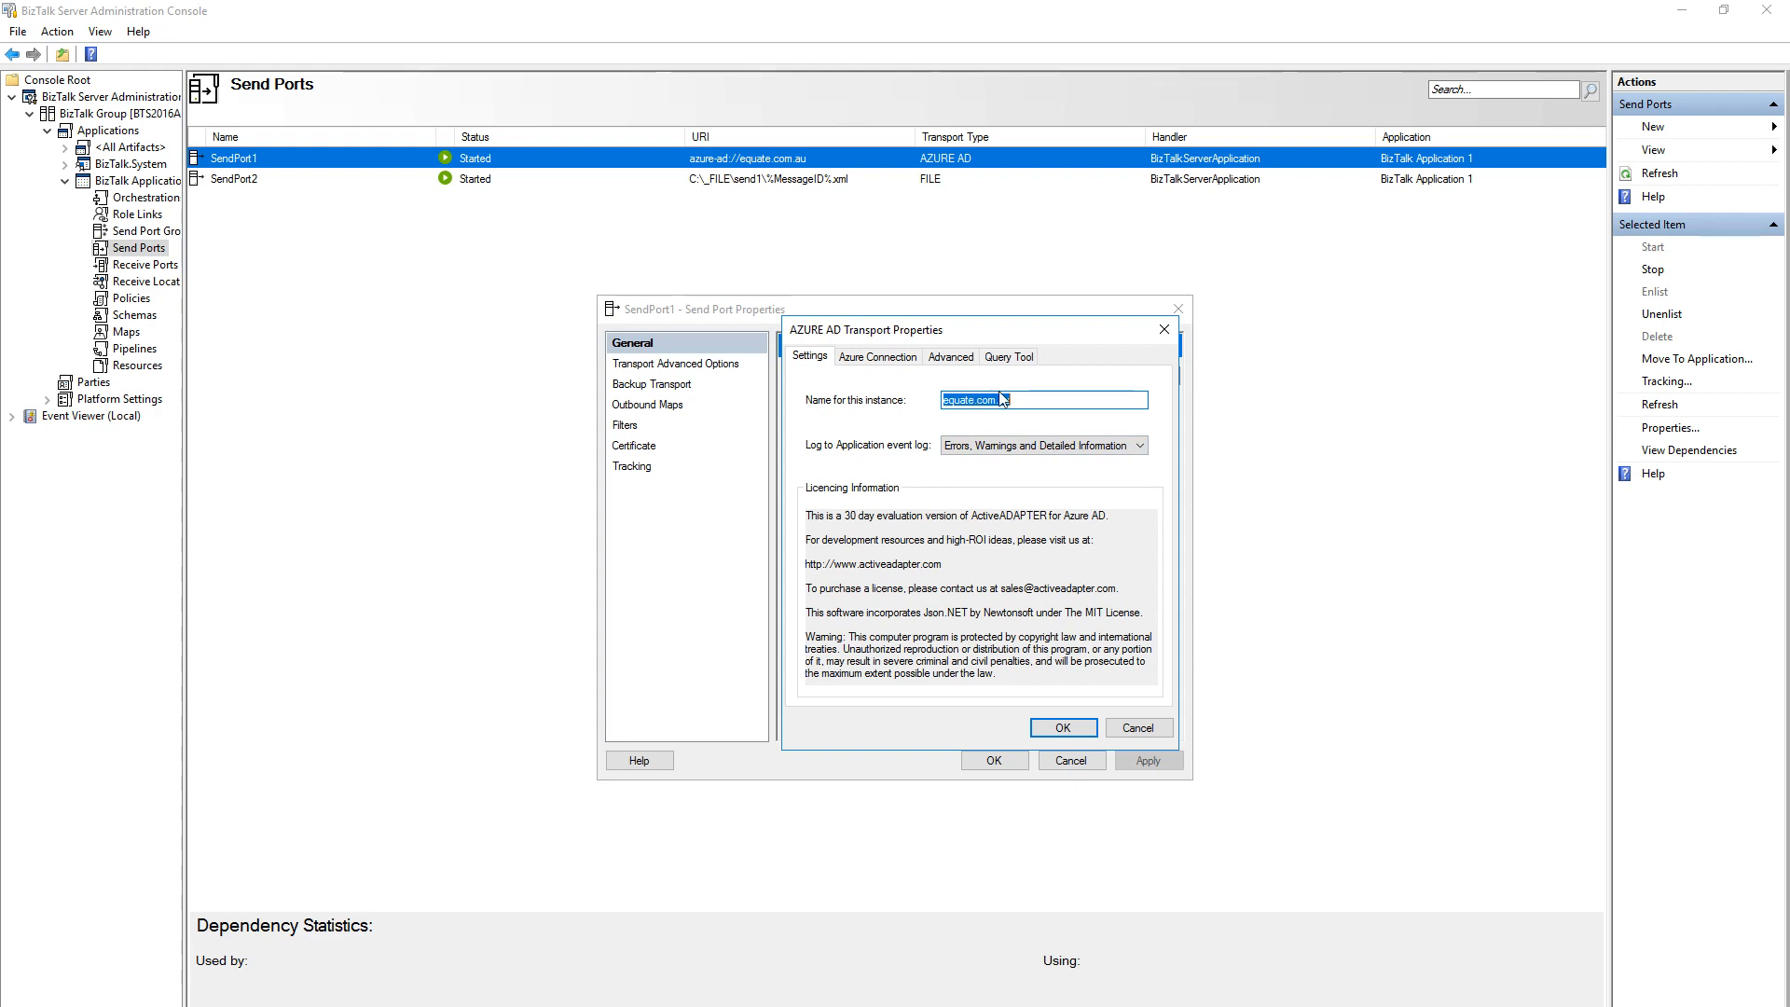
pyautogui.click(878, 359)
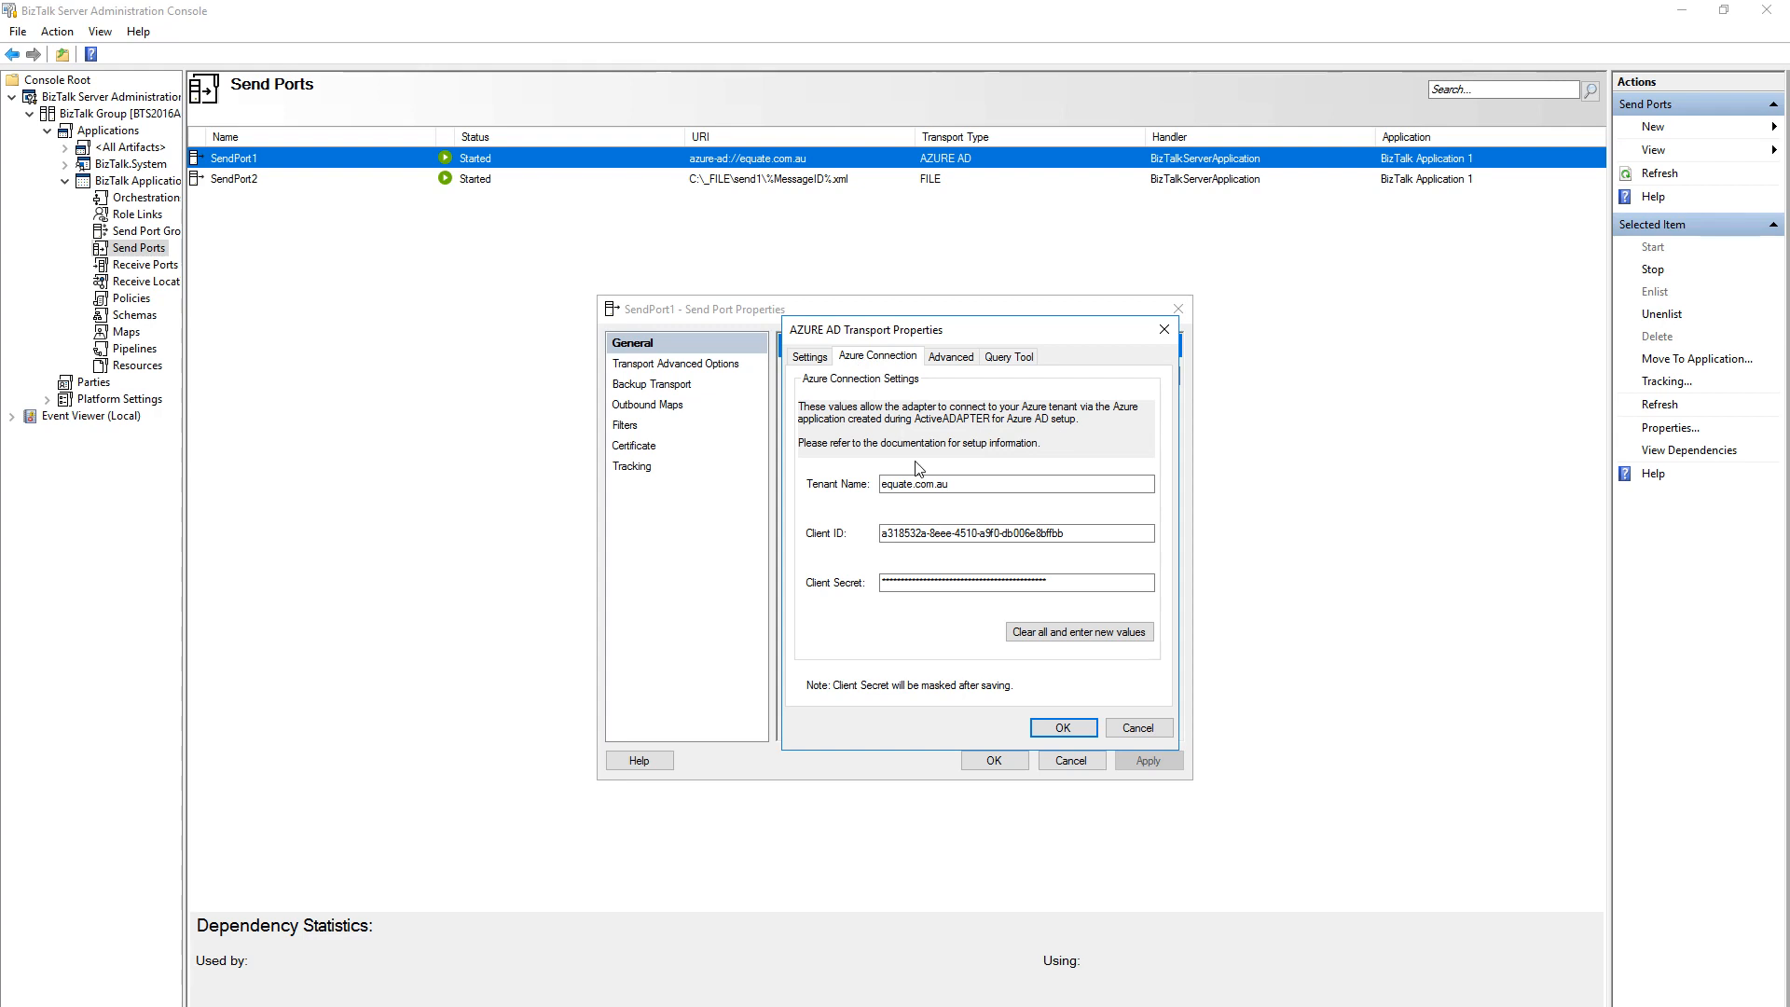
pyautogui.click(956, 360)
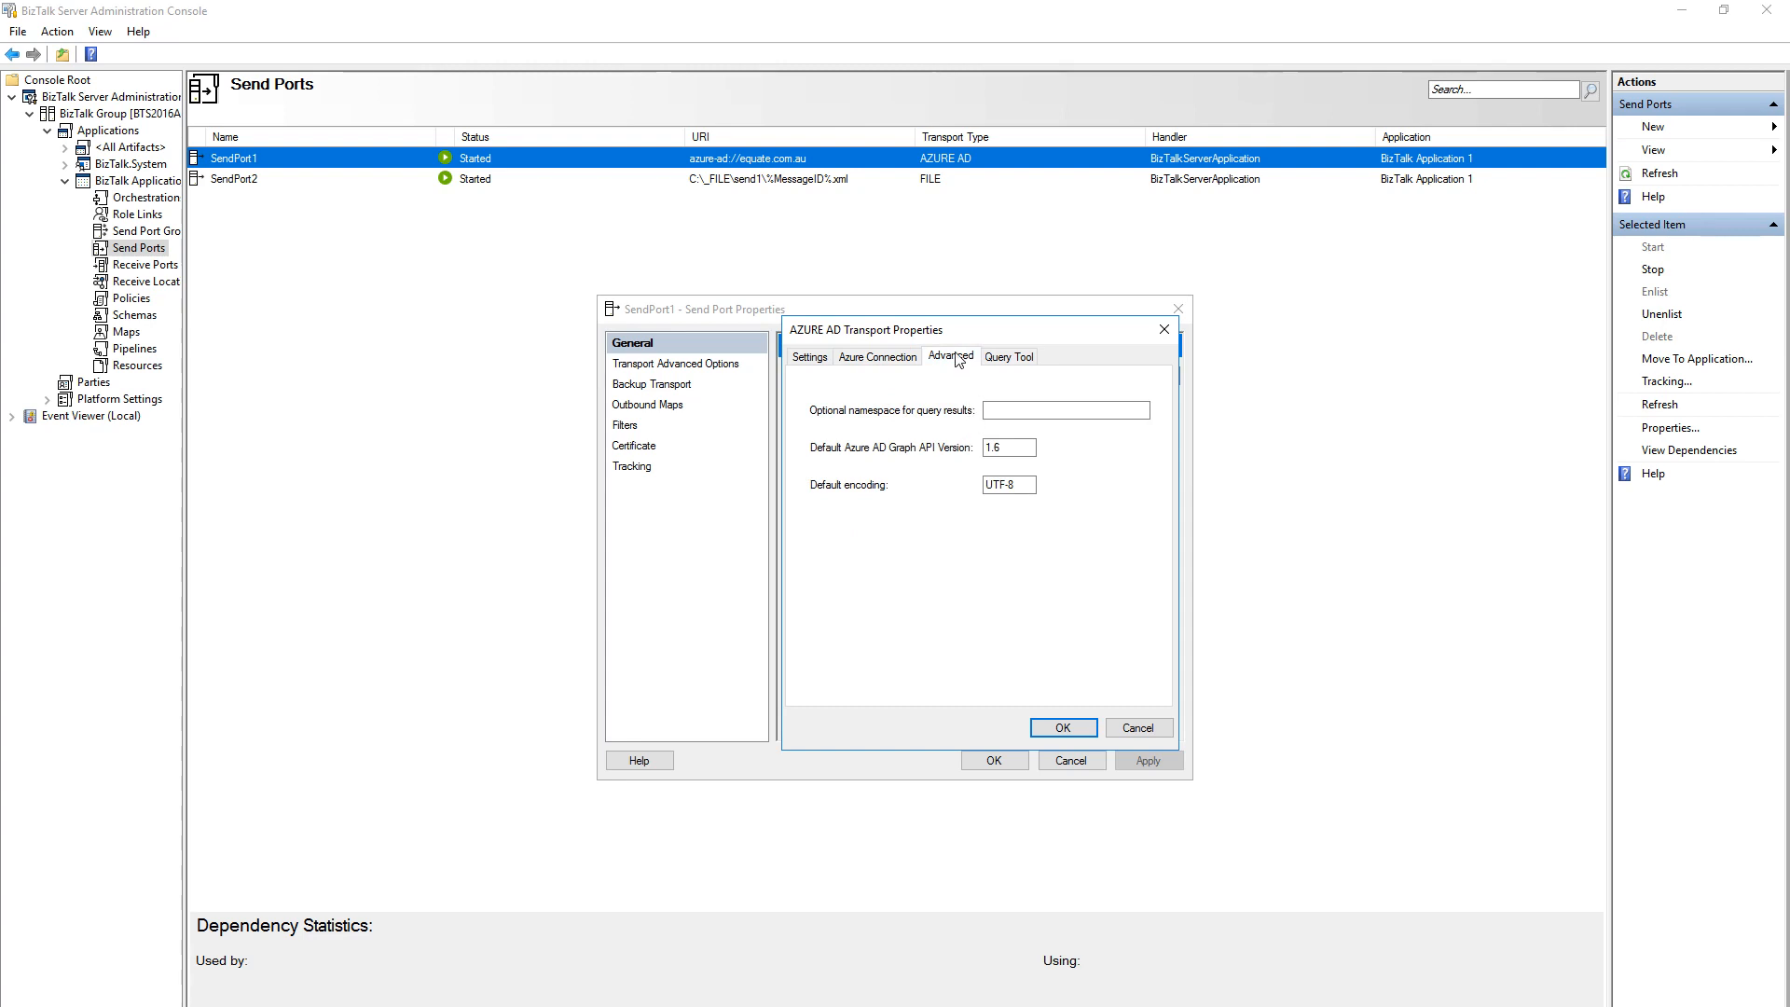
# Run the query "users" in the adapter's Query Tool, highlight the assigned license's skuId, and close the send port dialogs without saving.
pyautogui.click(1007, 356)
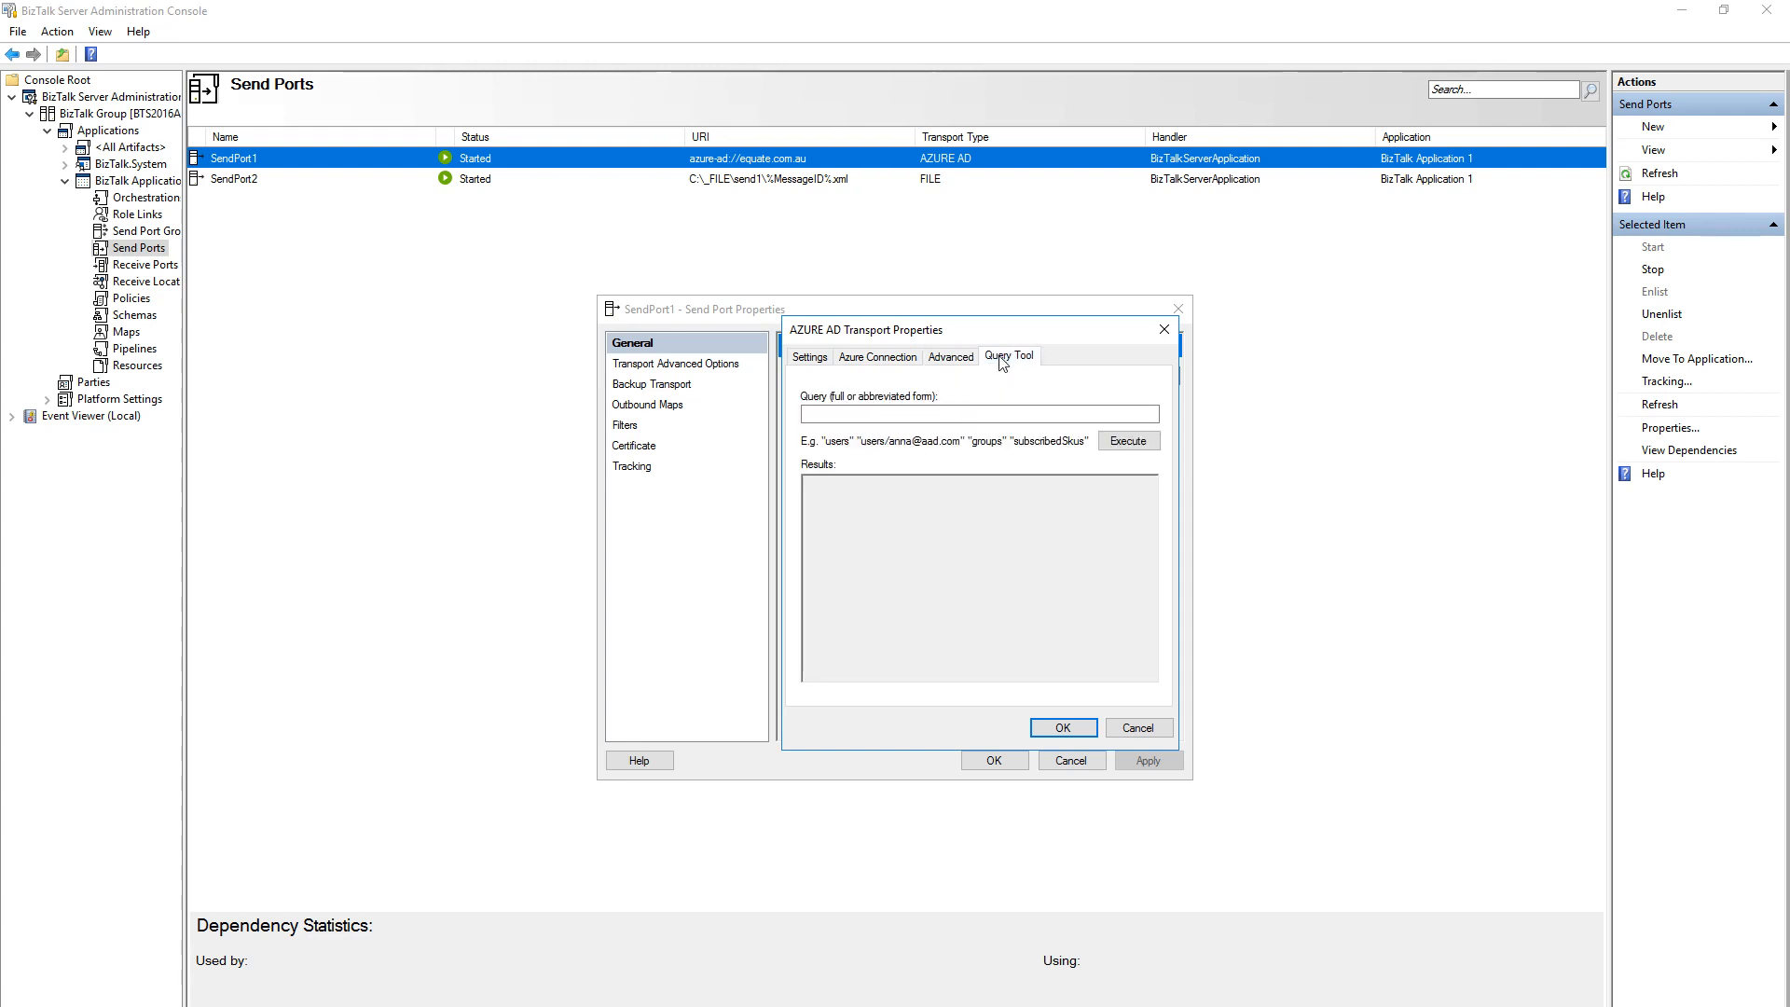
pyautogui.press('Tab')
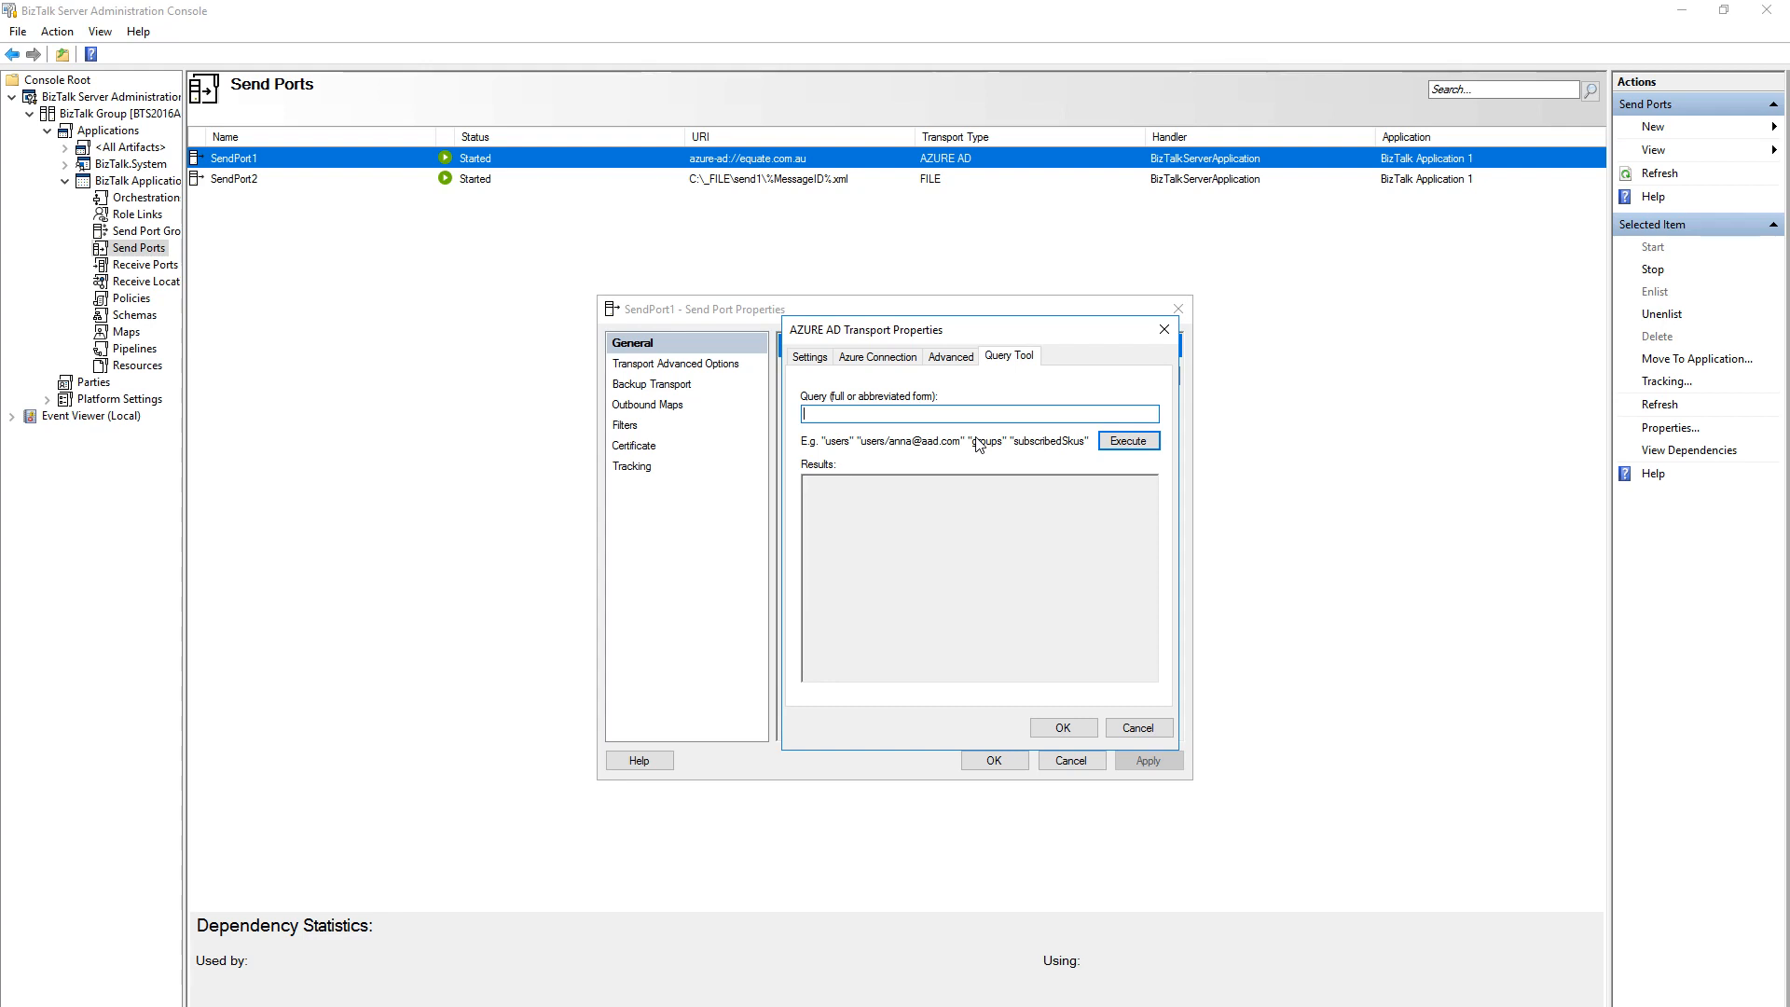
pyautogui.write('users')
pyautogui.click(1129, 446)
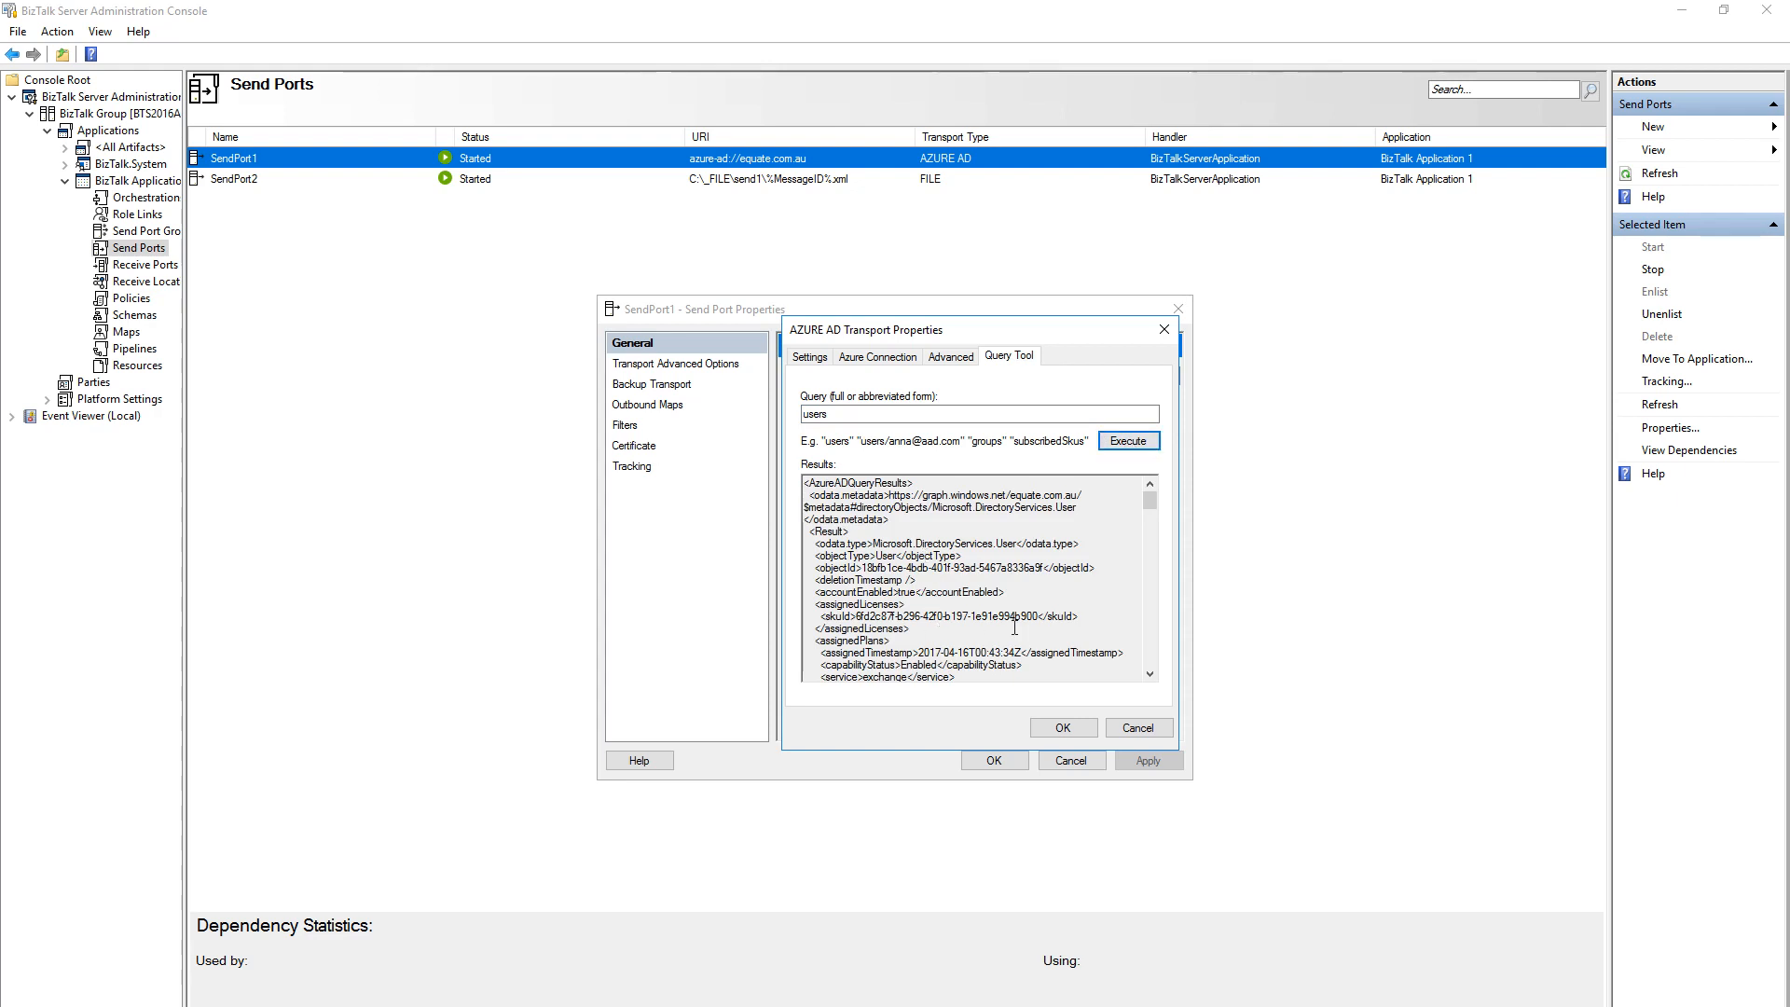
pyautogui.click(1038, 611)
pyautogui.moveTo(1038, 616); pyautogui.dragTo(856, 615)
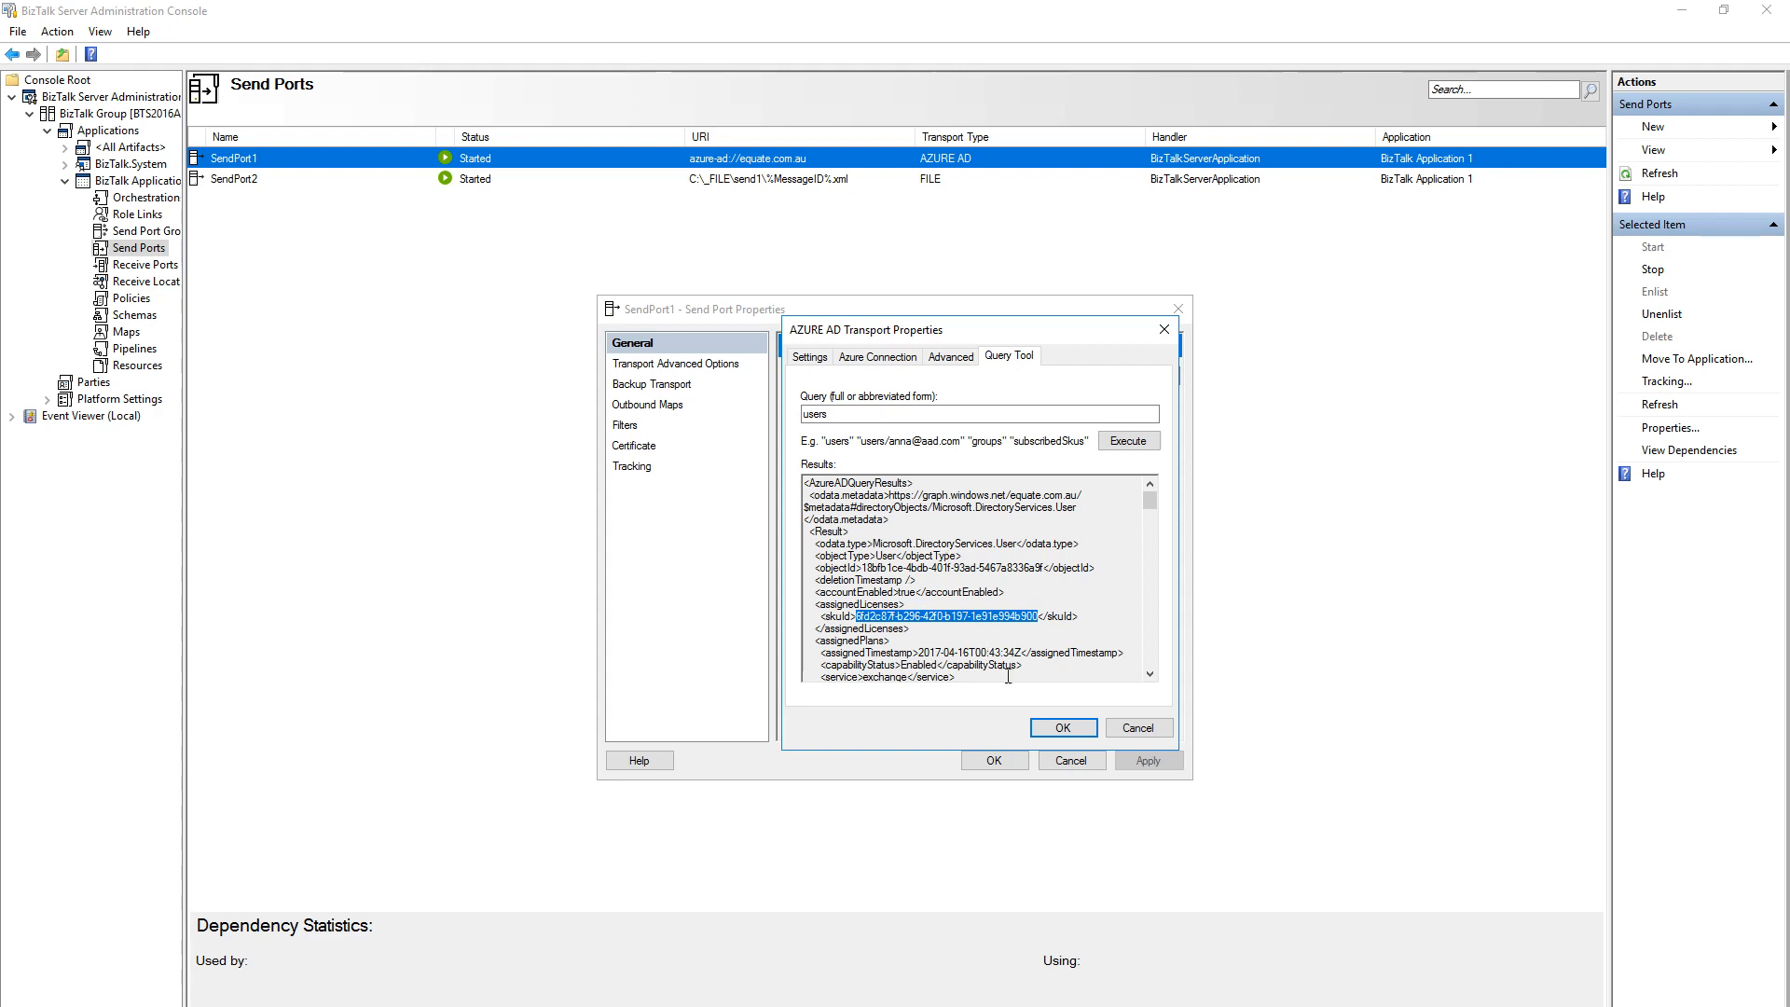
pyautogui.click(1146, 737)
pyautogui.click(1071, 760)
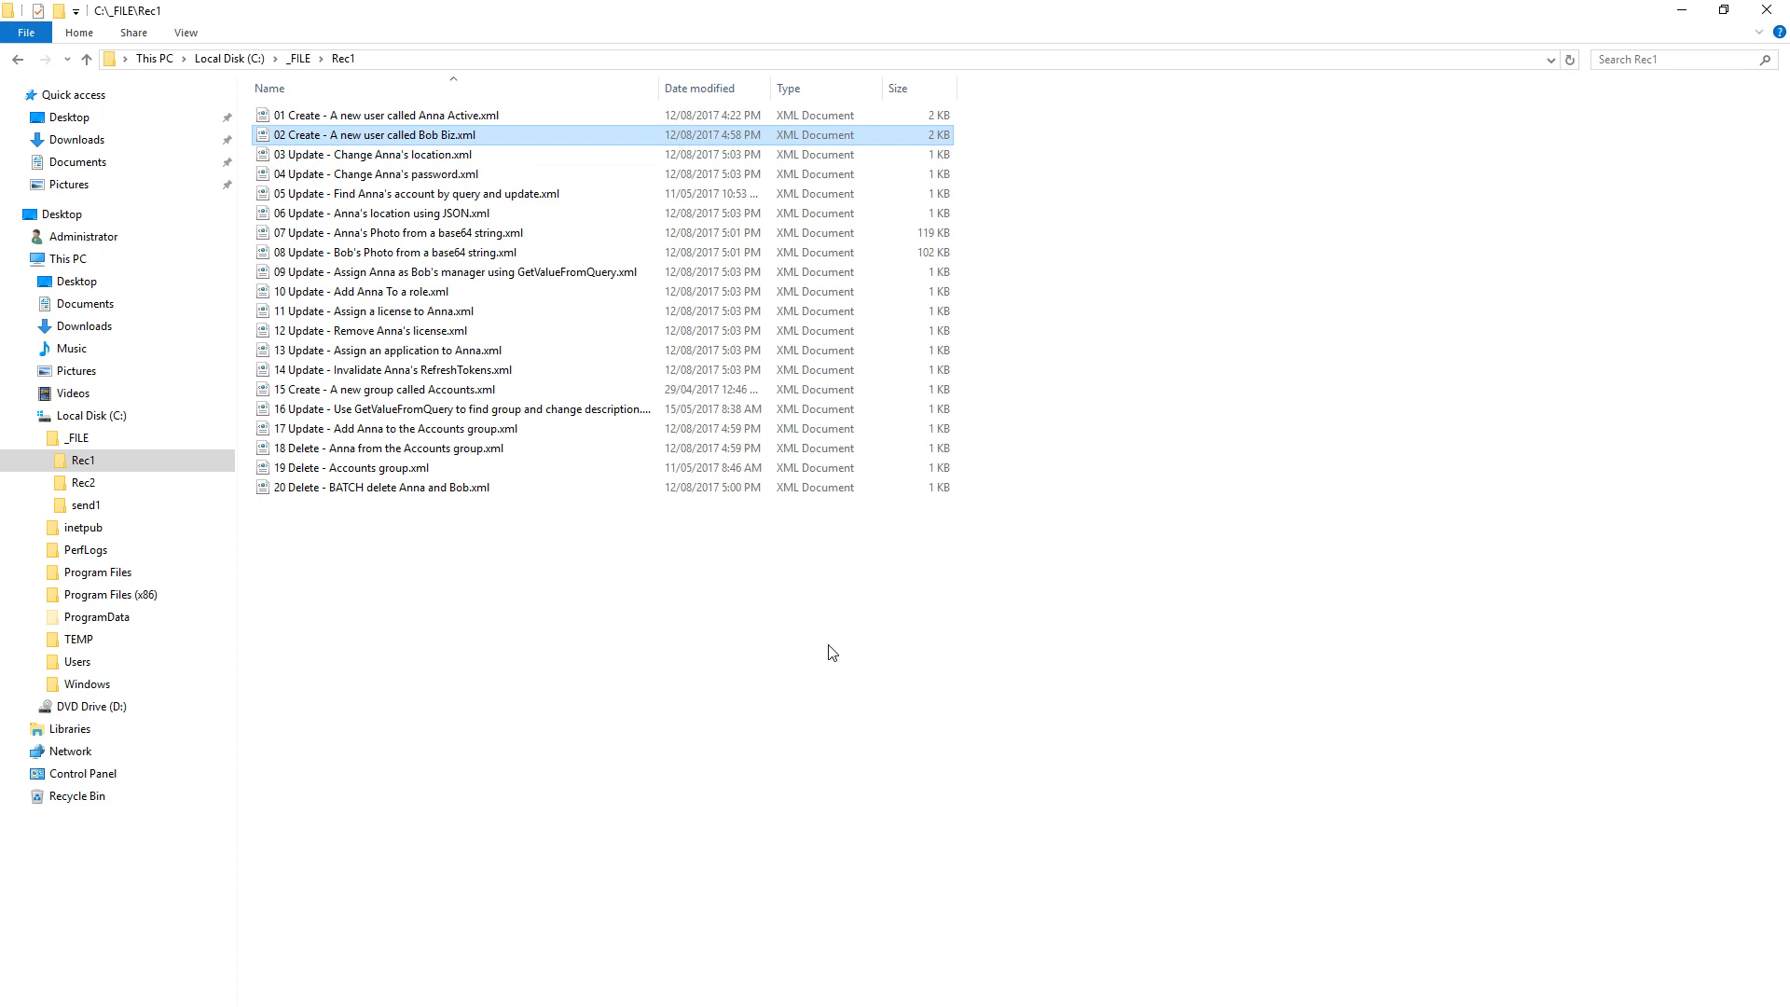
# Duplicate the 01 and 02 user-creation XML files in place in the Rec1 folder, one at a time.
pyautogui.click(417, 121)
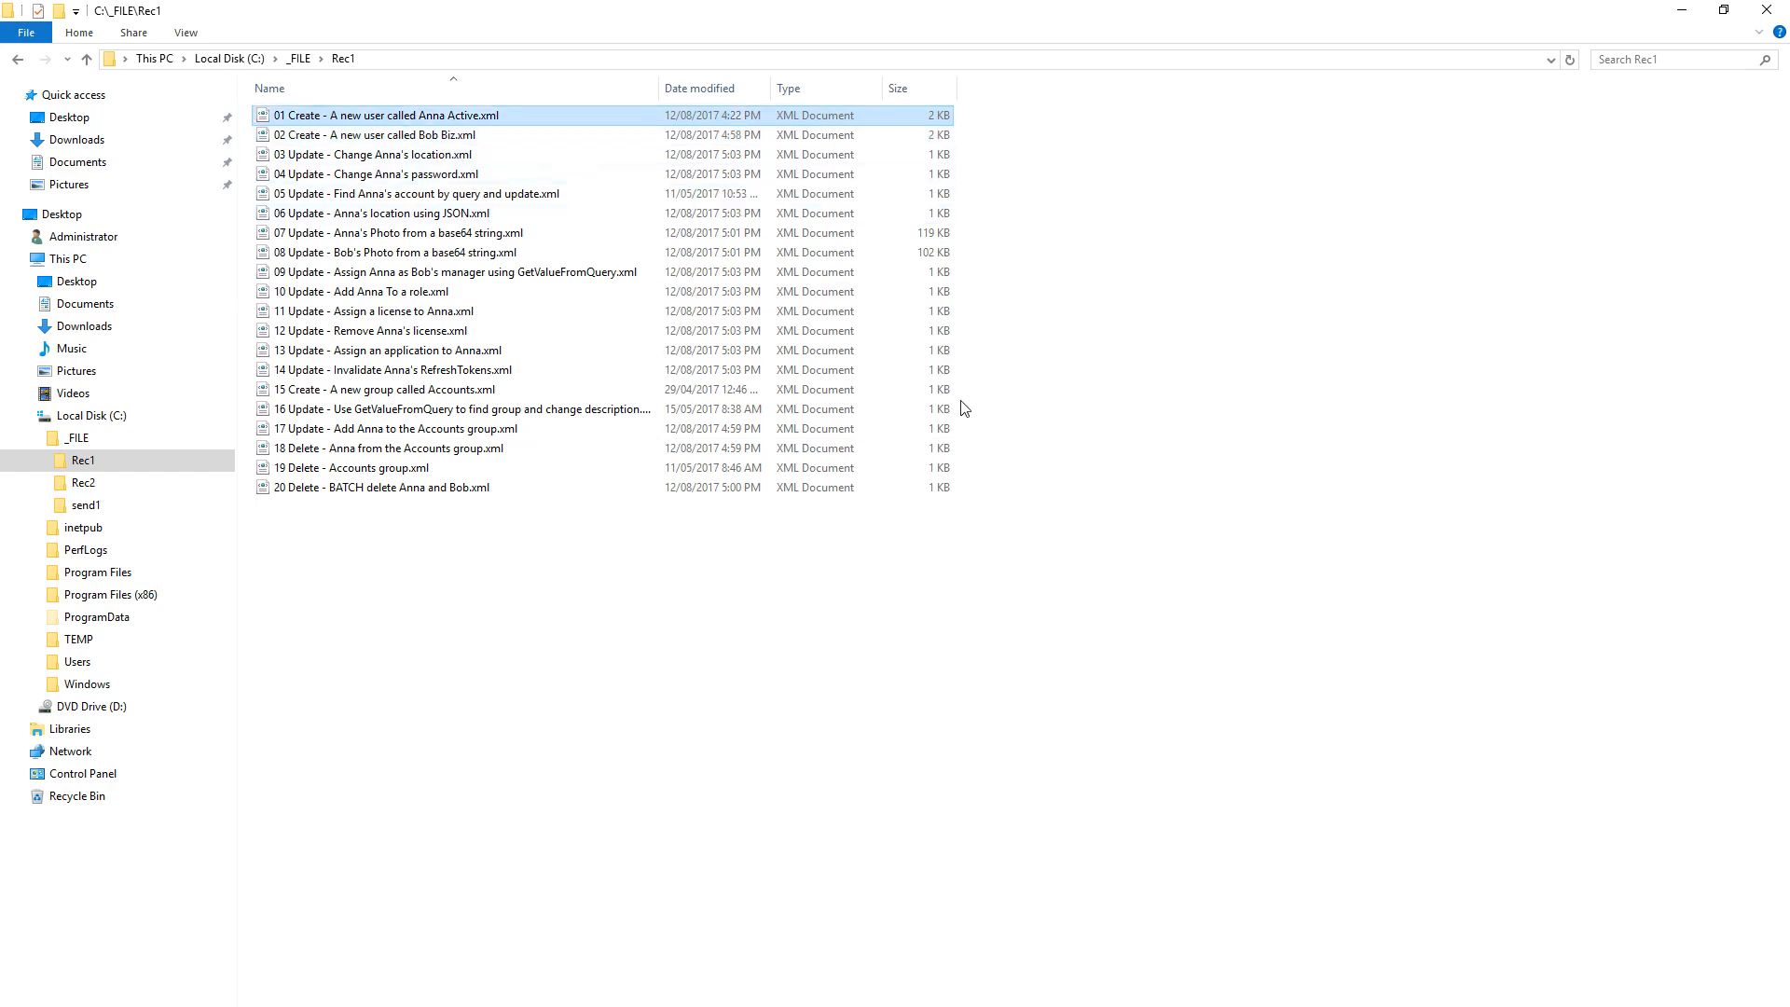
pyautogui.hotkey('ctrl', 'v')
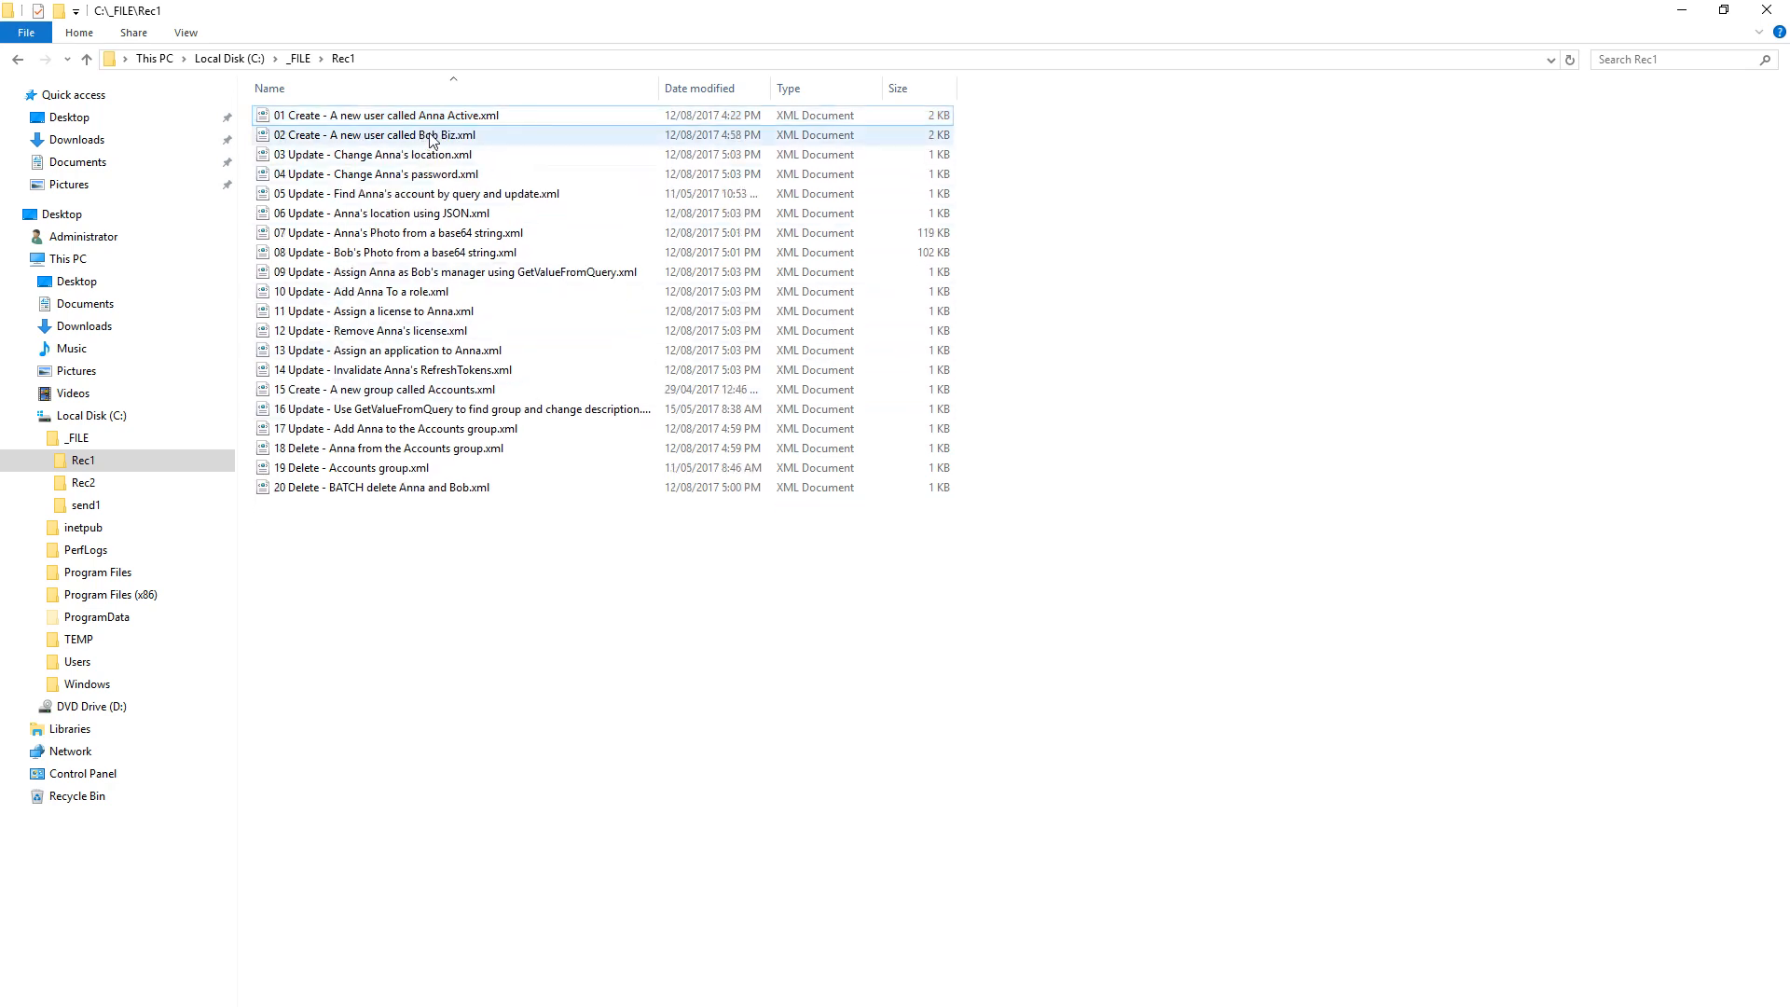
pyautogui.click(431, 142)
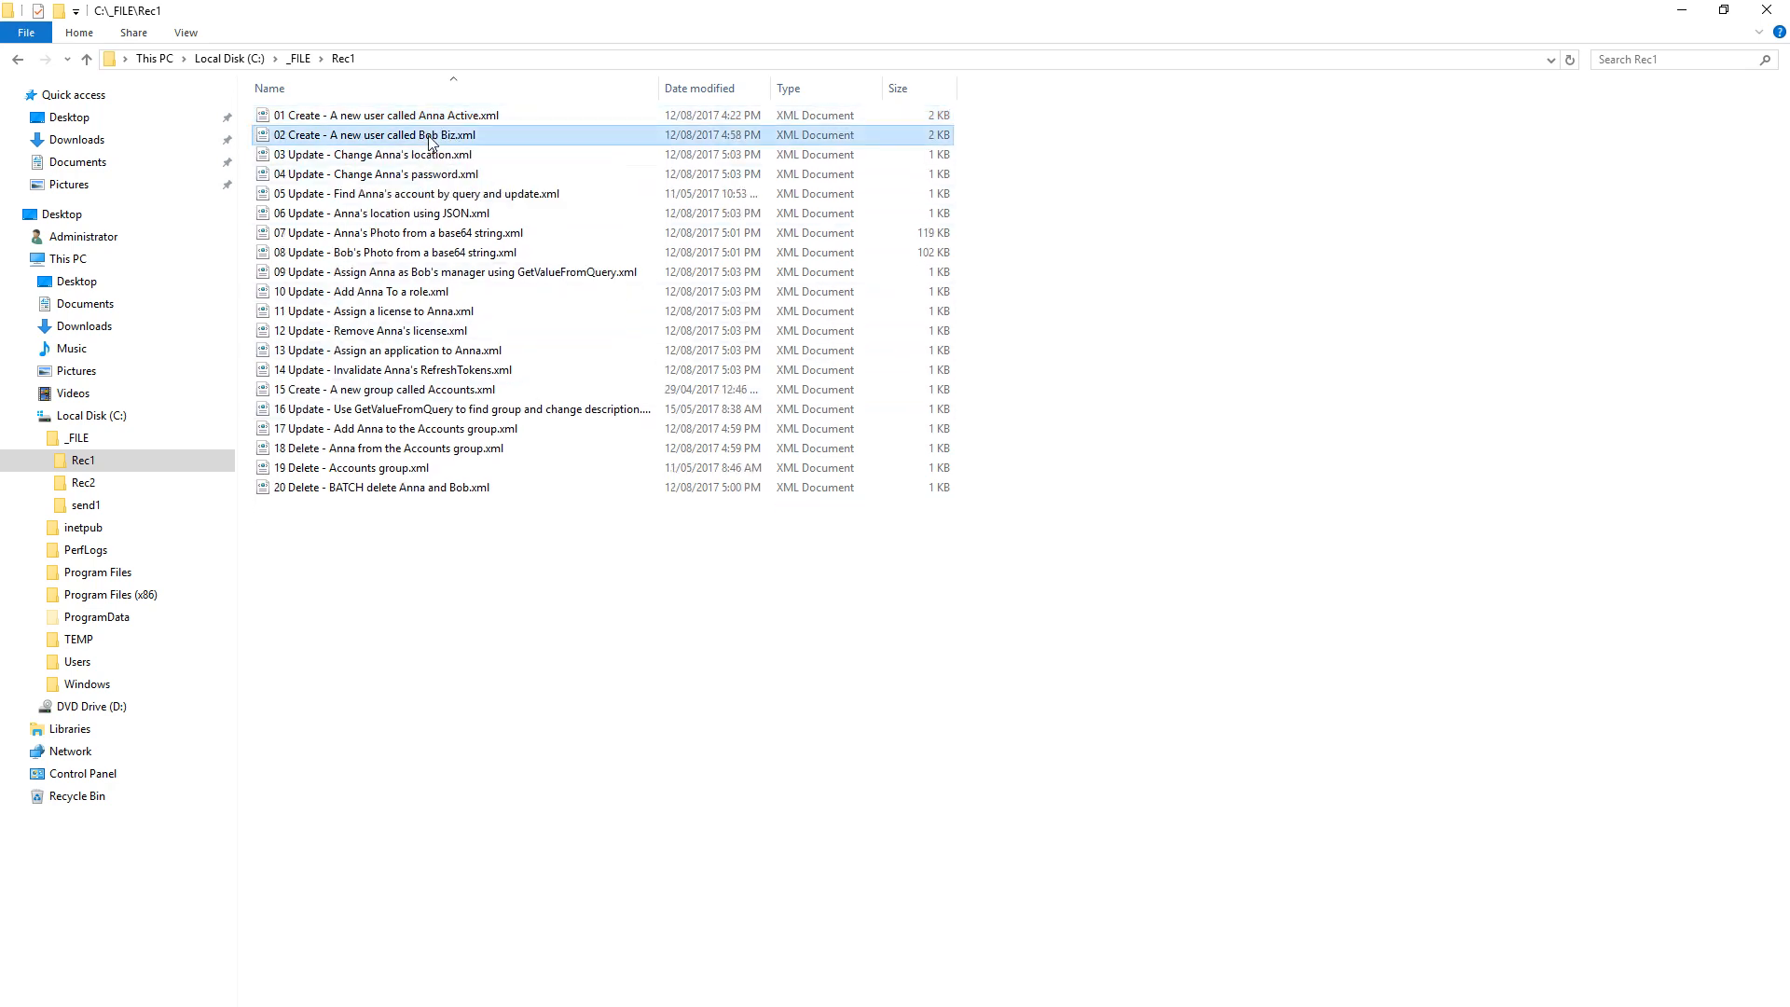
pyautogui.hotkey('ctrl', 'v')
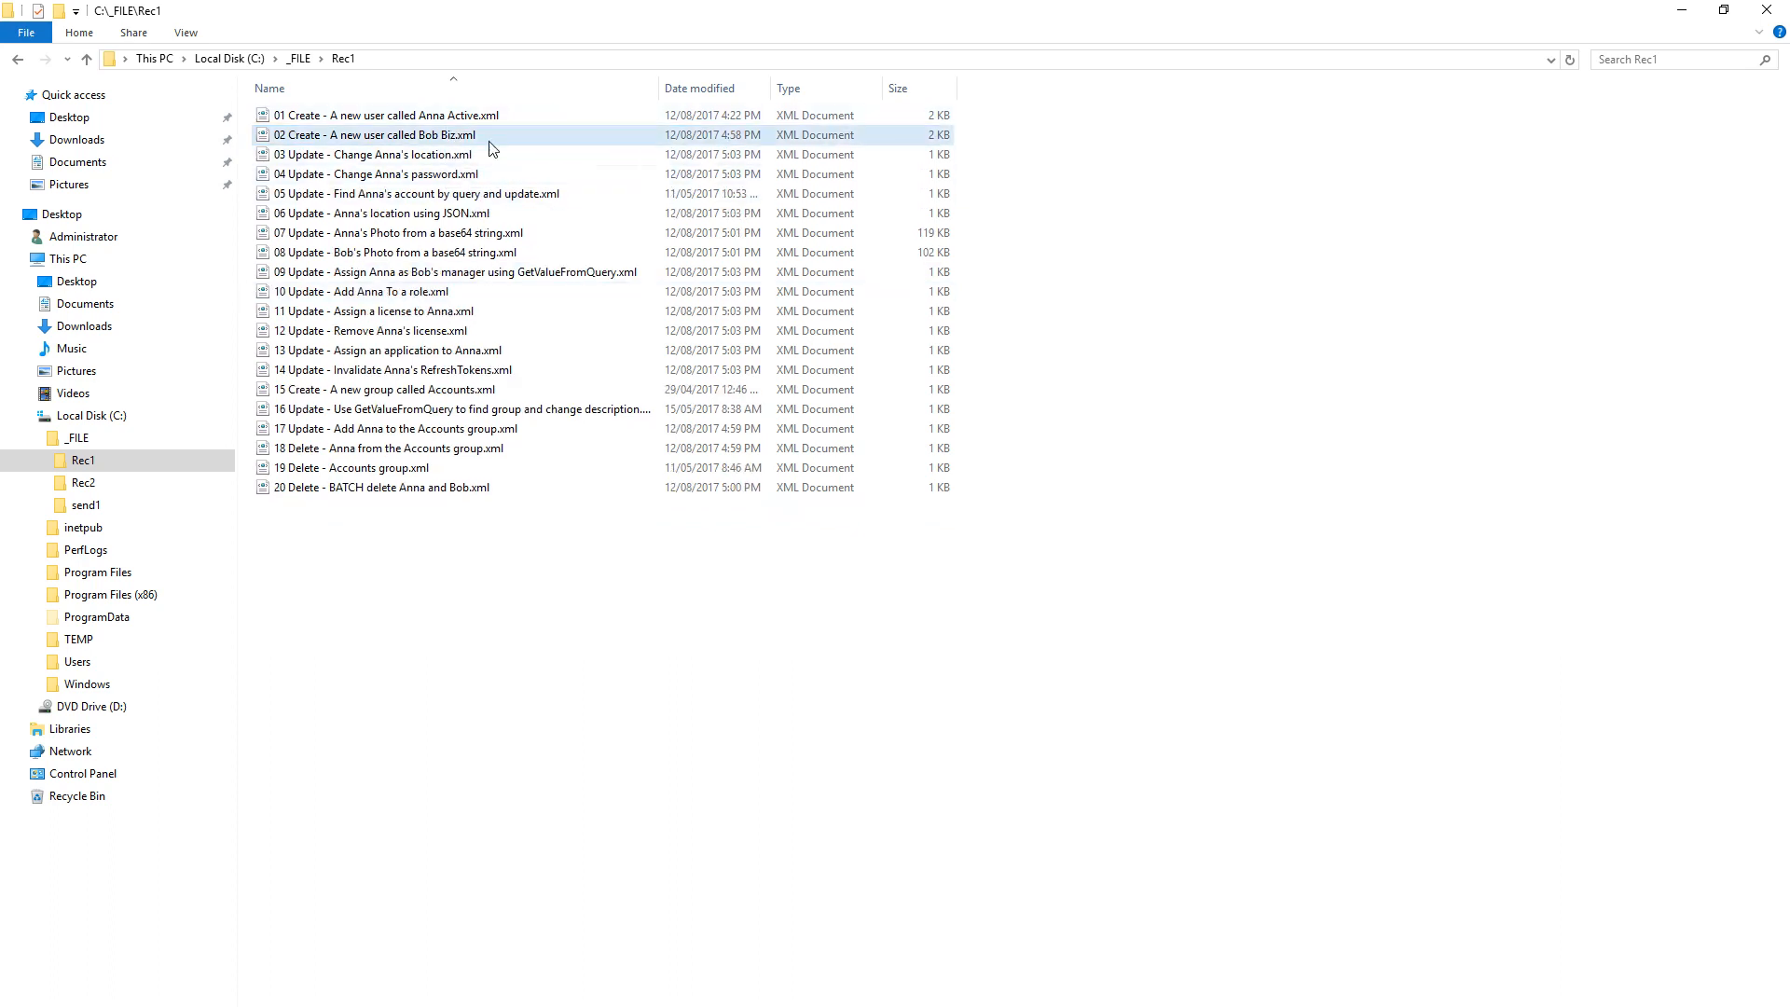
# Duplicate the update XML files numbered 03 through 08 in place in the Rec1 folder for BizTalk to process.
pyautogui.click(423, 159)
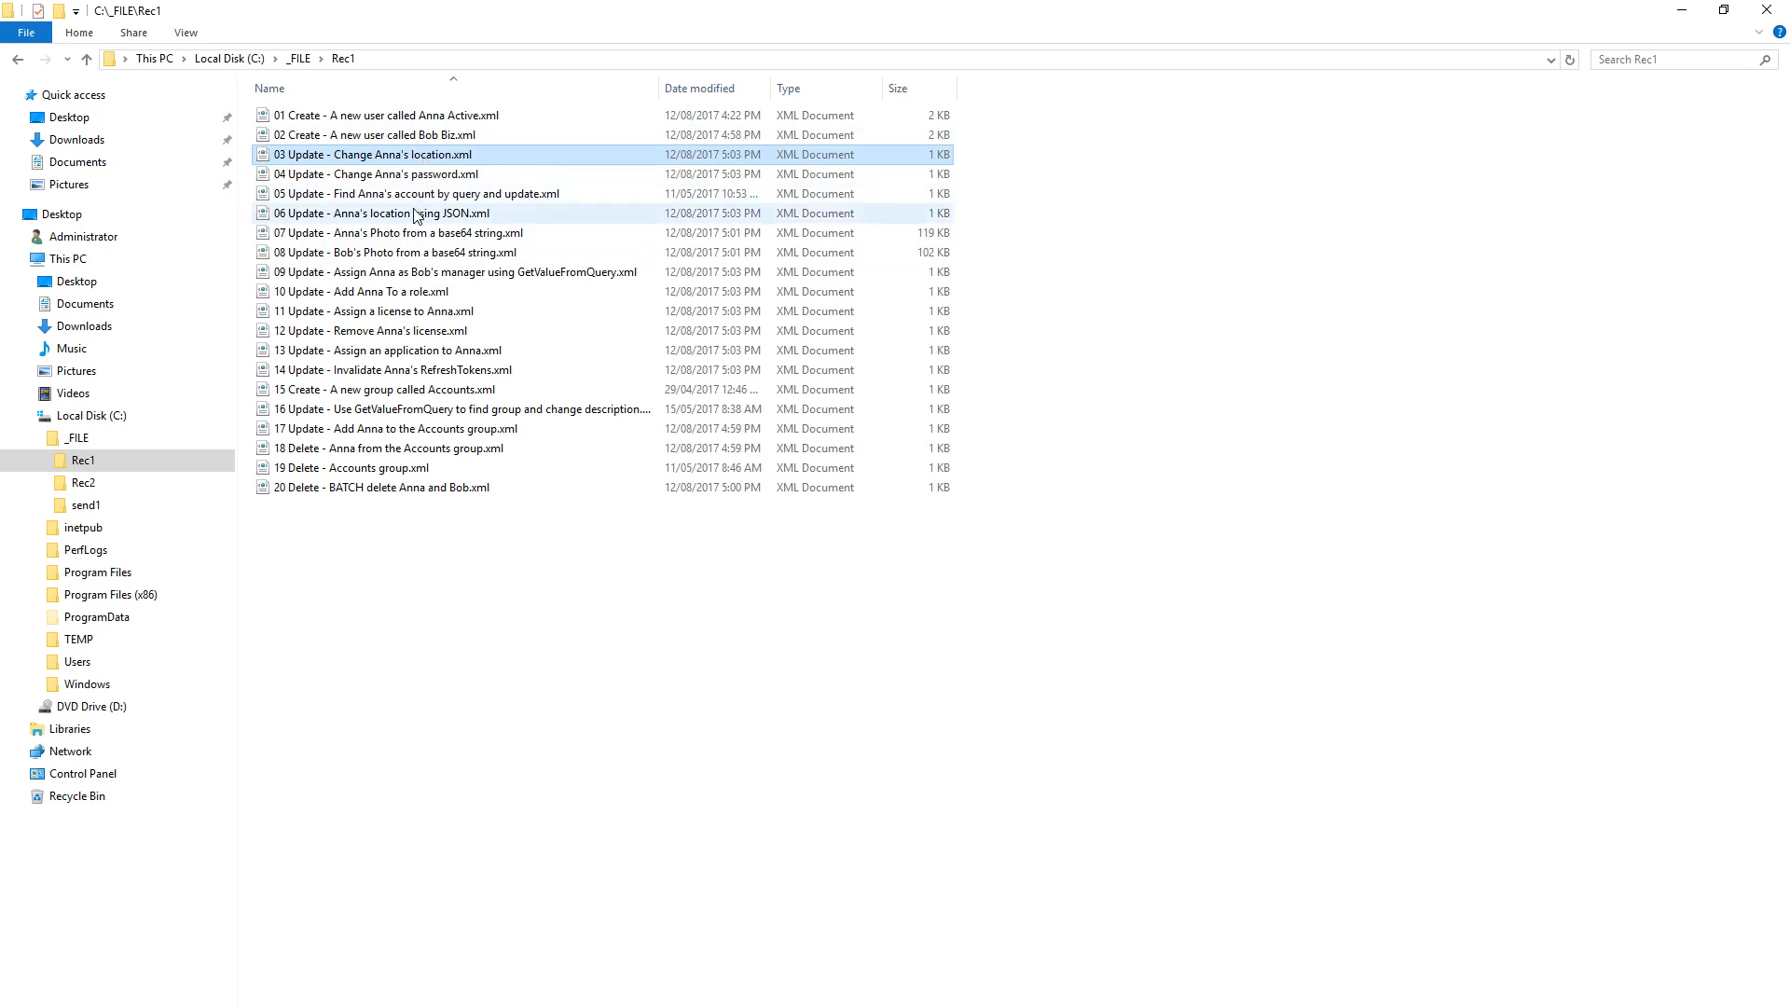
pyautogui.keyDown('shift'); pyautogui.click(415, 256); pyautogui.keyUp('shift')
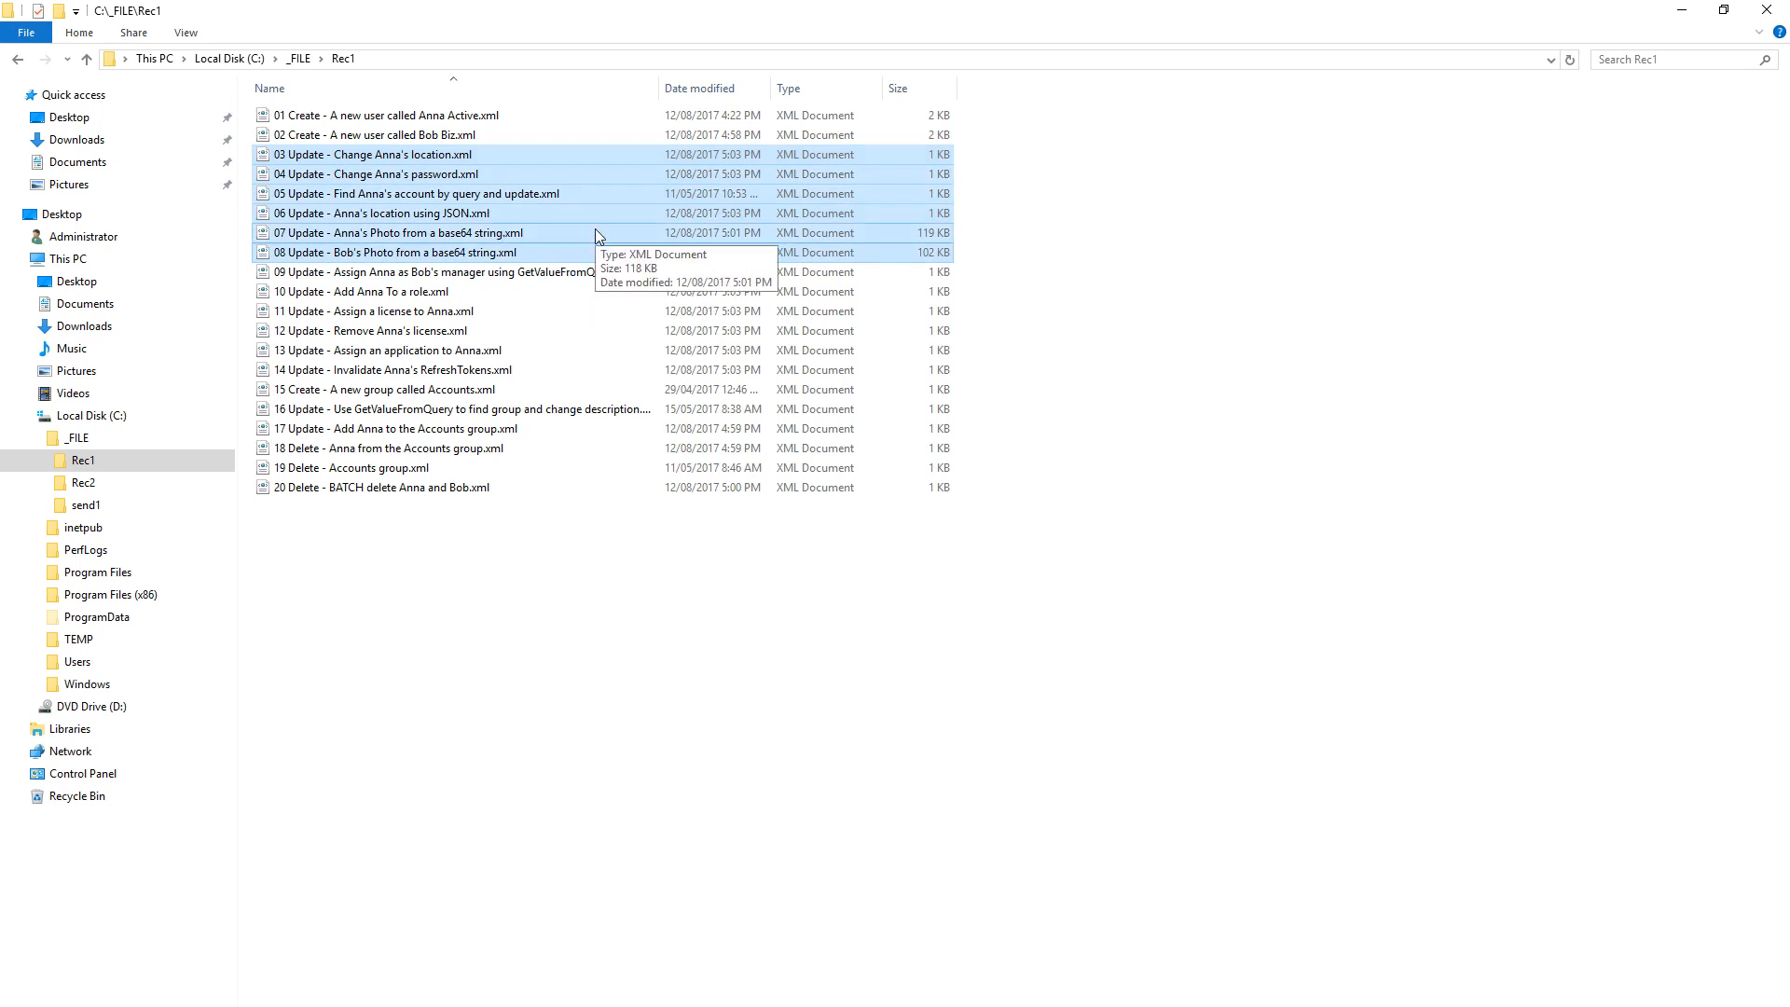
pyautogui.hotkey('ctrl', 'c')
pyautogui.hotkey('ctrl', 'v')
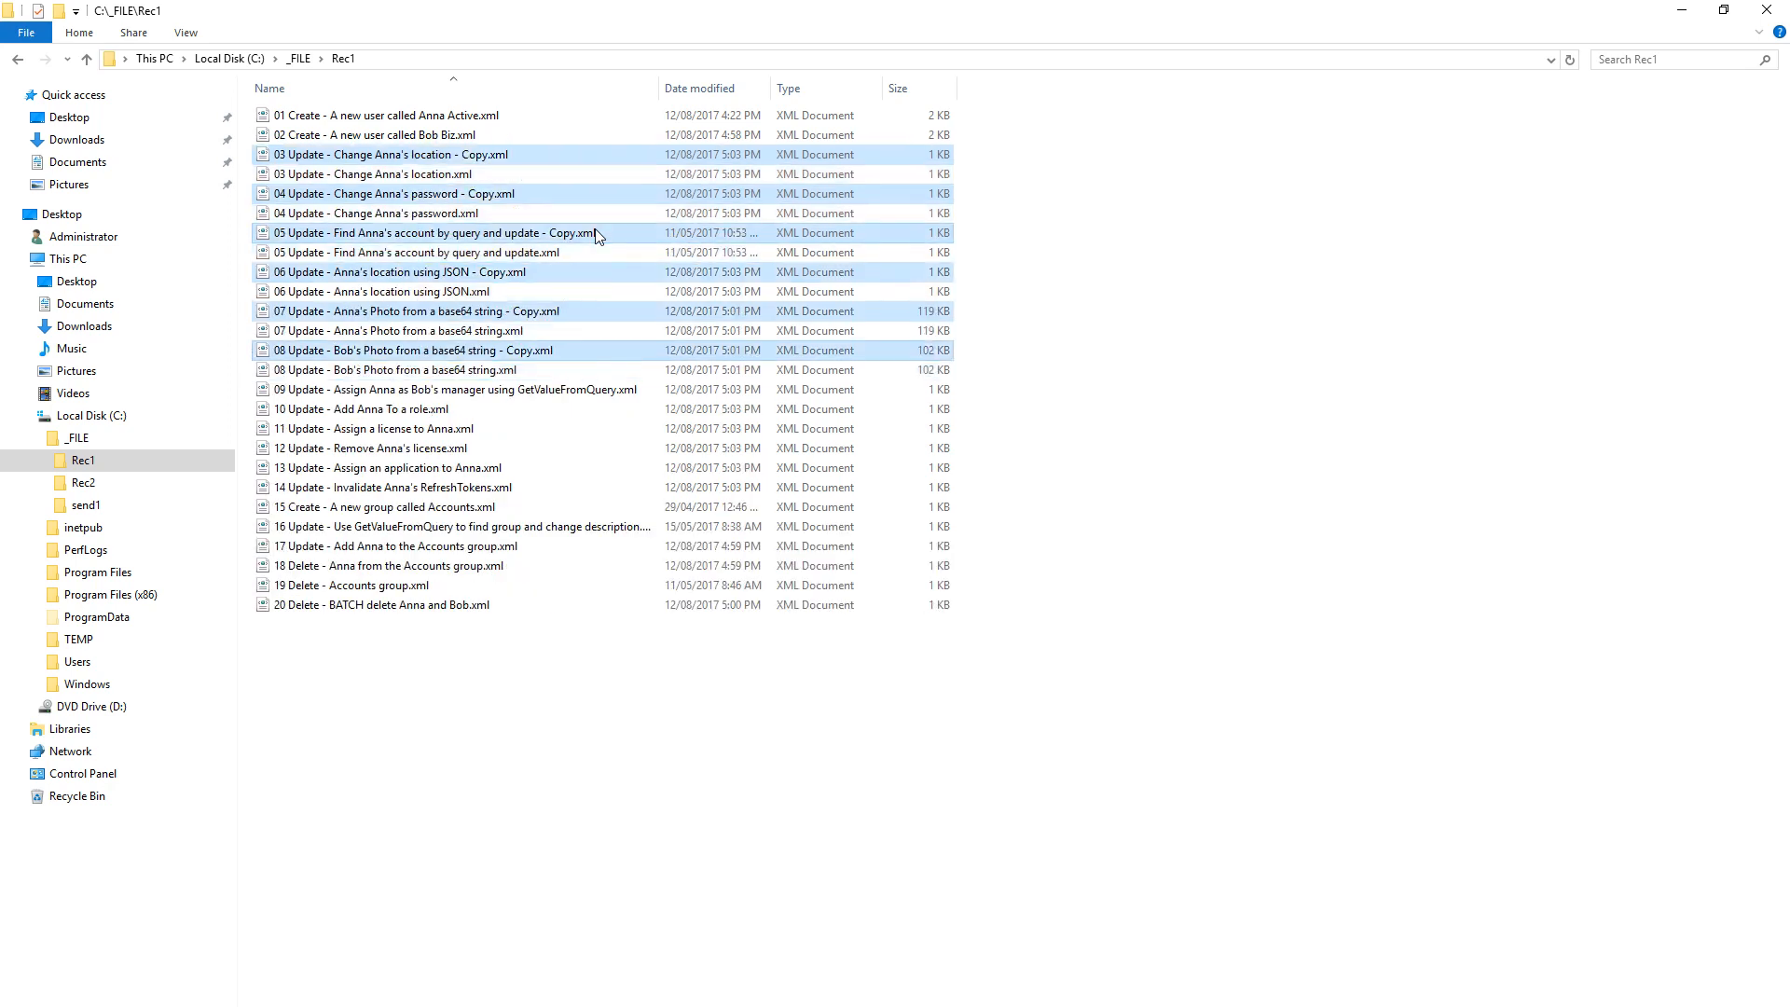
pyautogui.press('Delete')
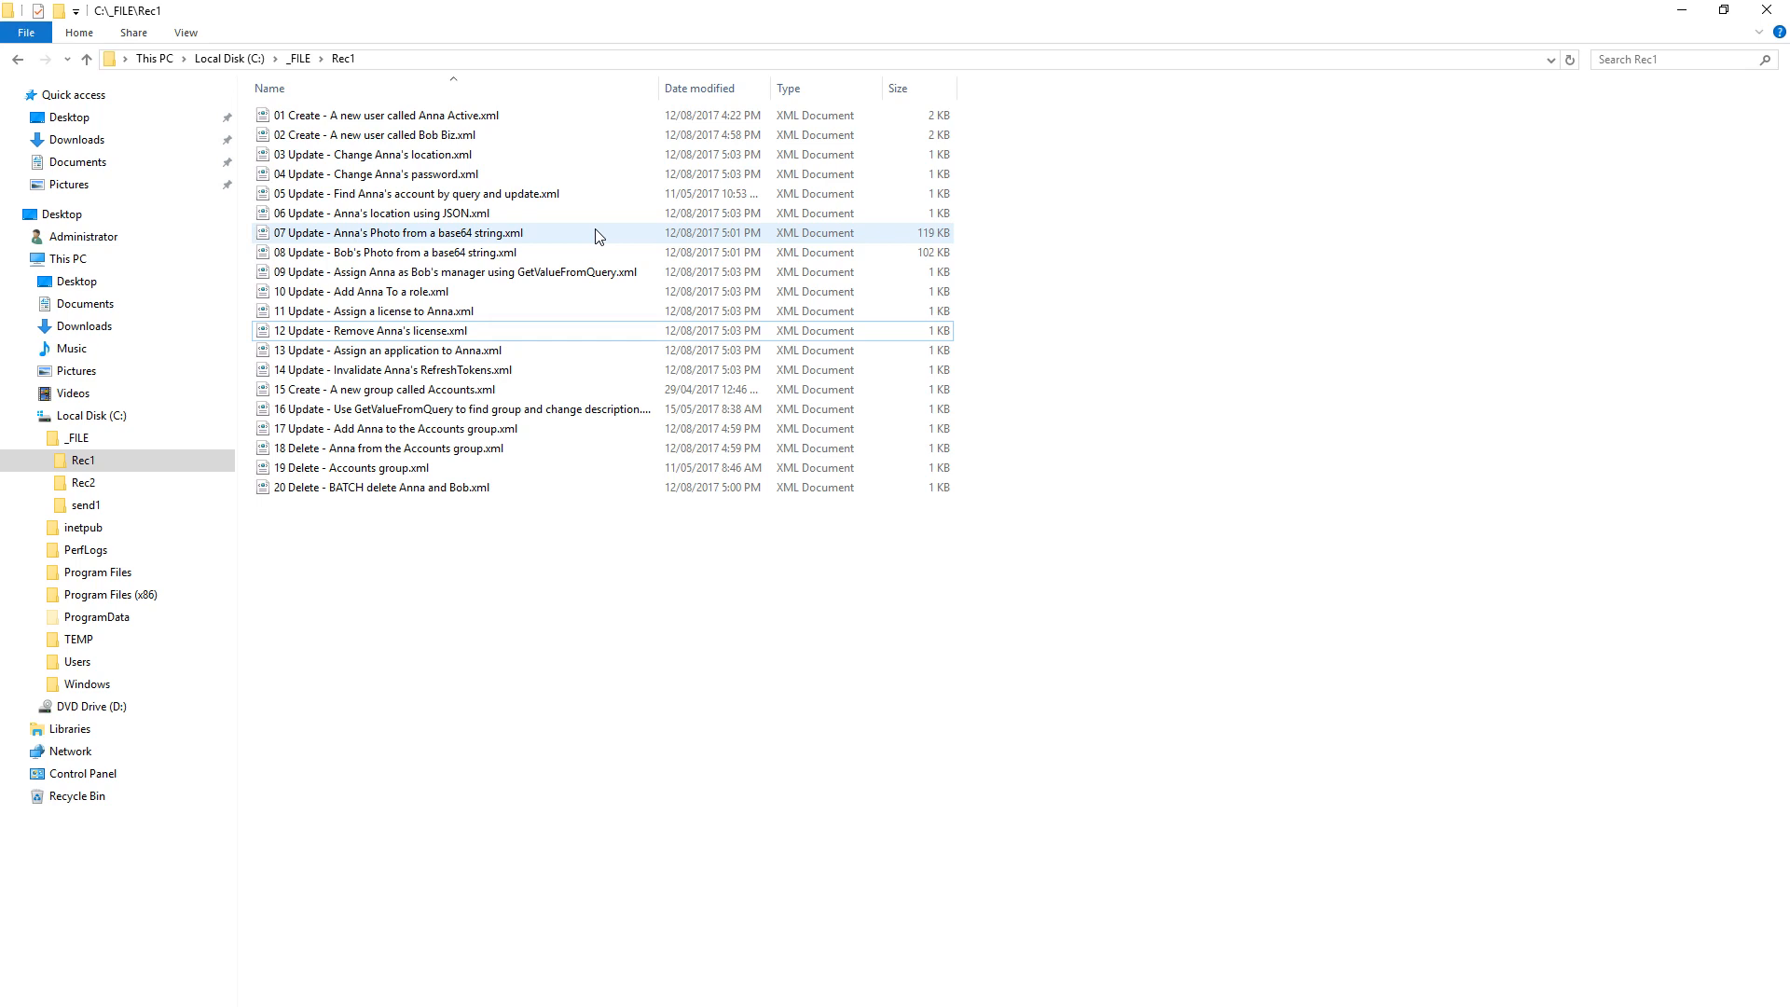
# Go through the update sample files 09 to 14, the Accounts group creation file 15 and the batch delete file 20.
pyautogui.click(416, 278)
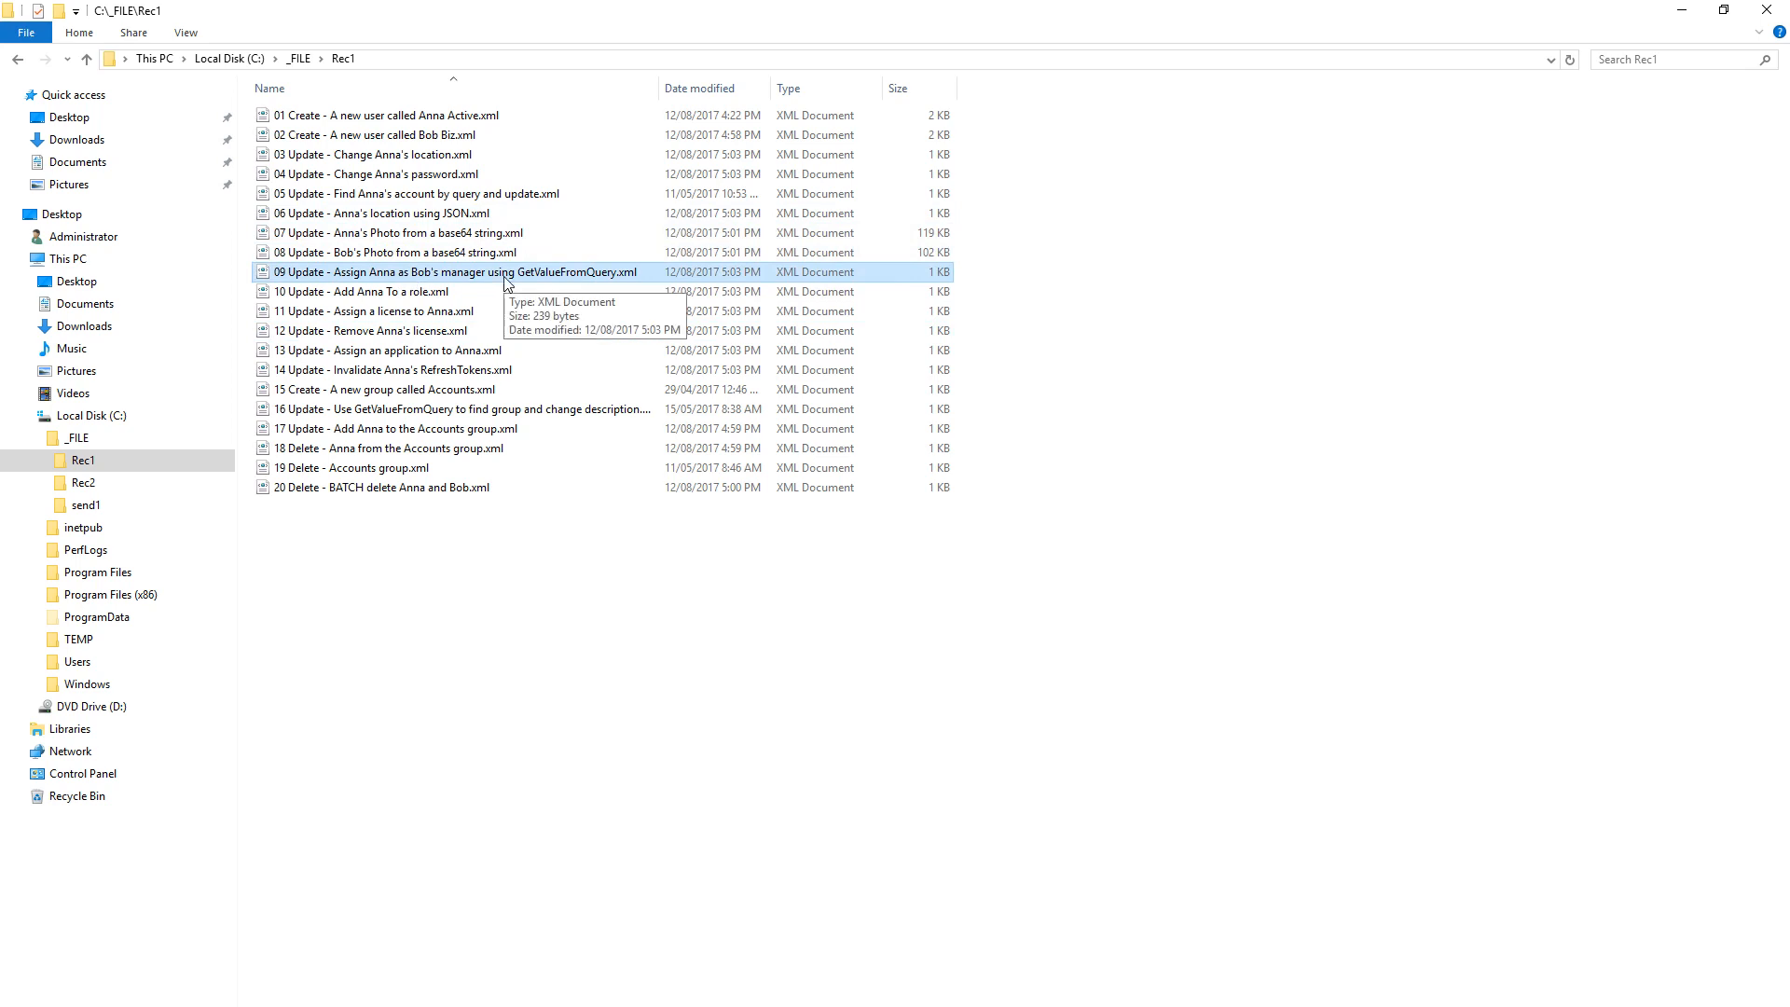
pyautogui.click(436, 295)
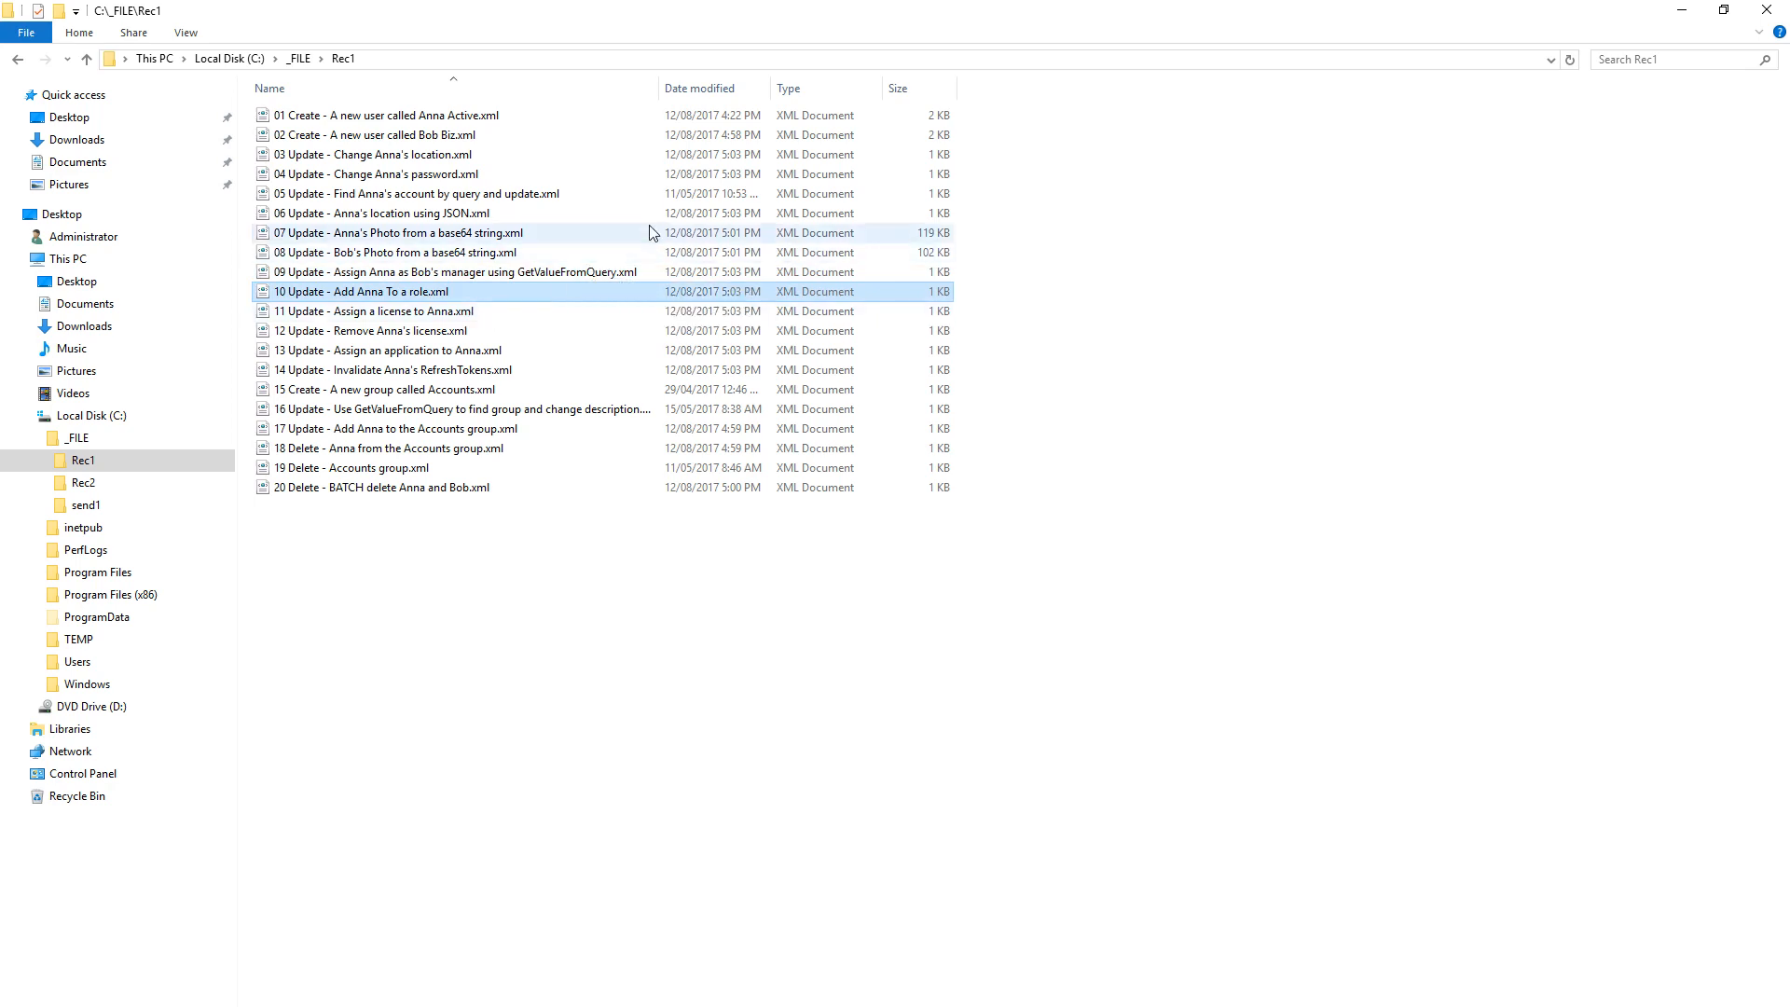
pyautogui.press('Down')
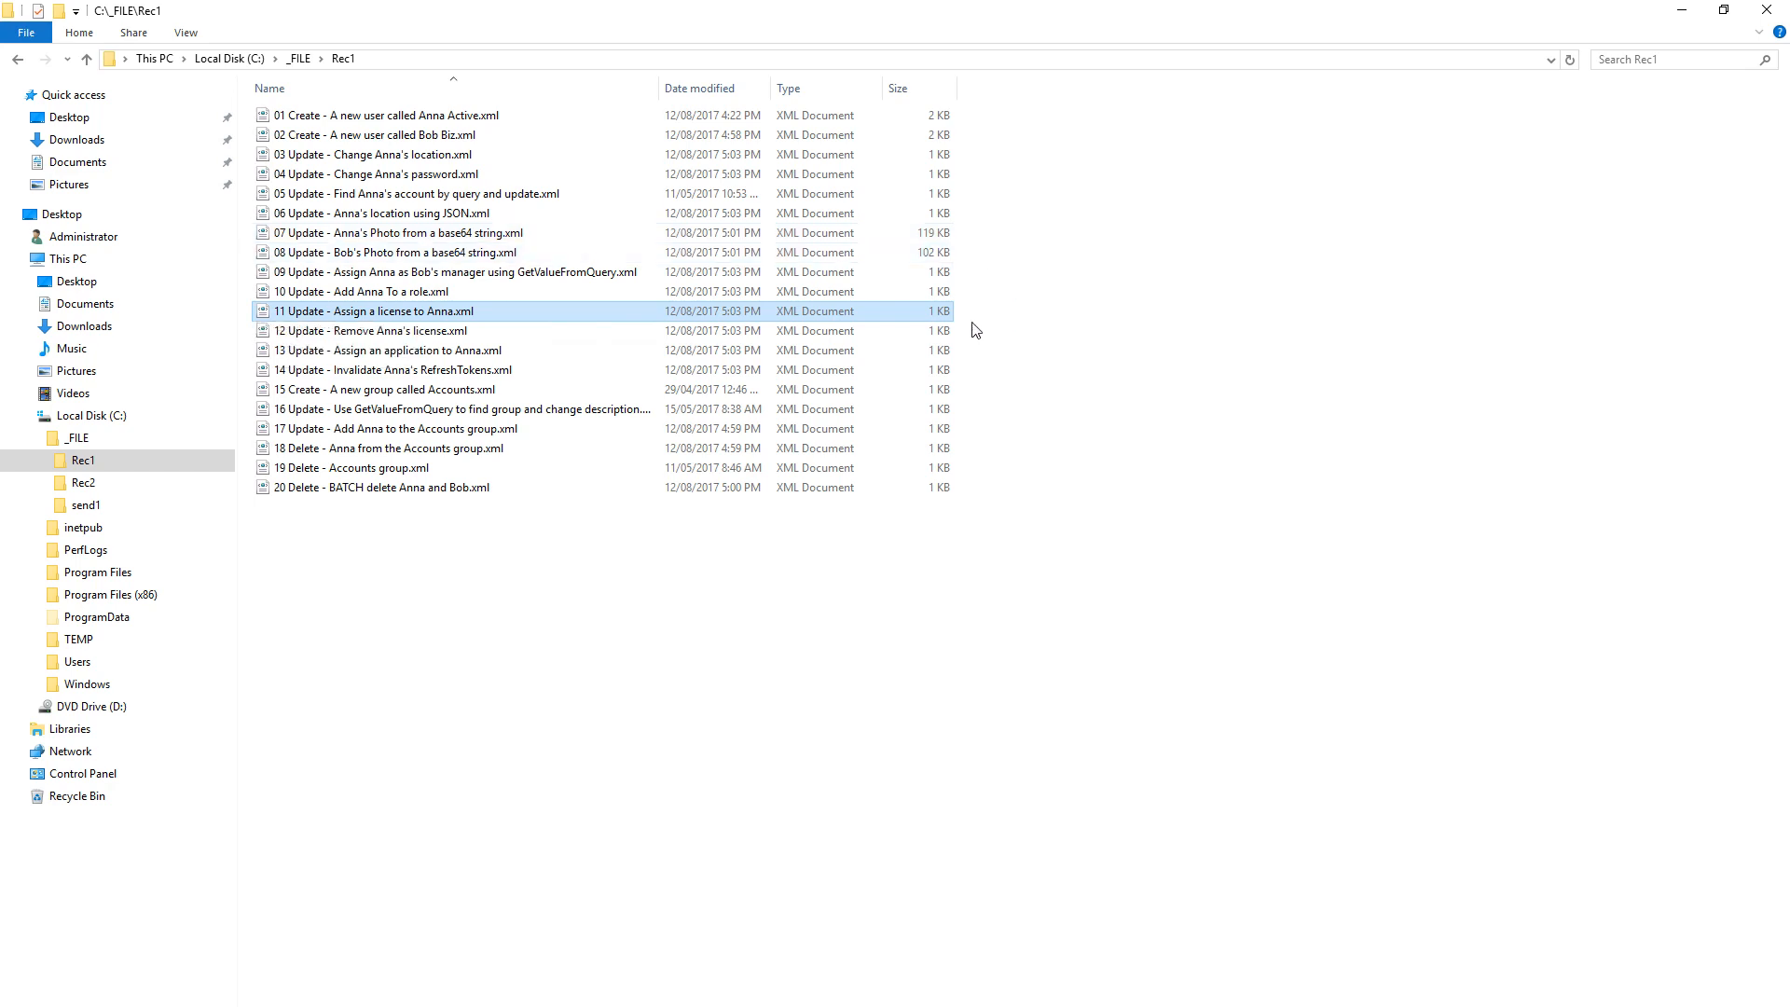
pyautogui.press('Down')
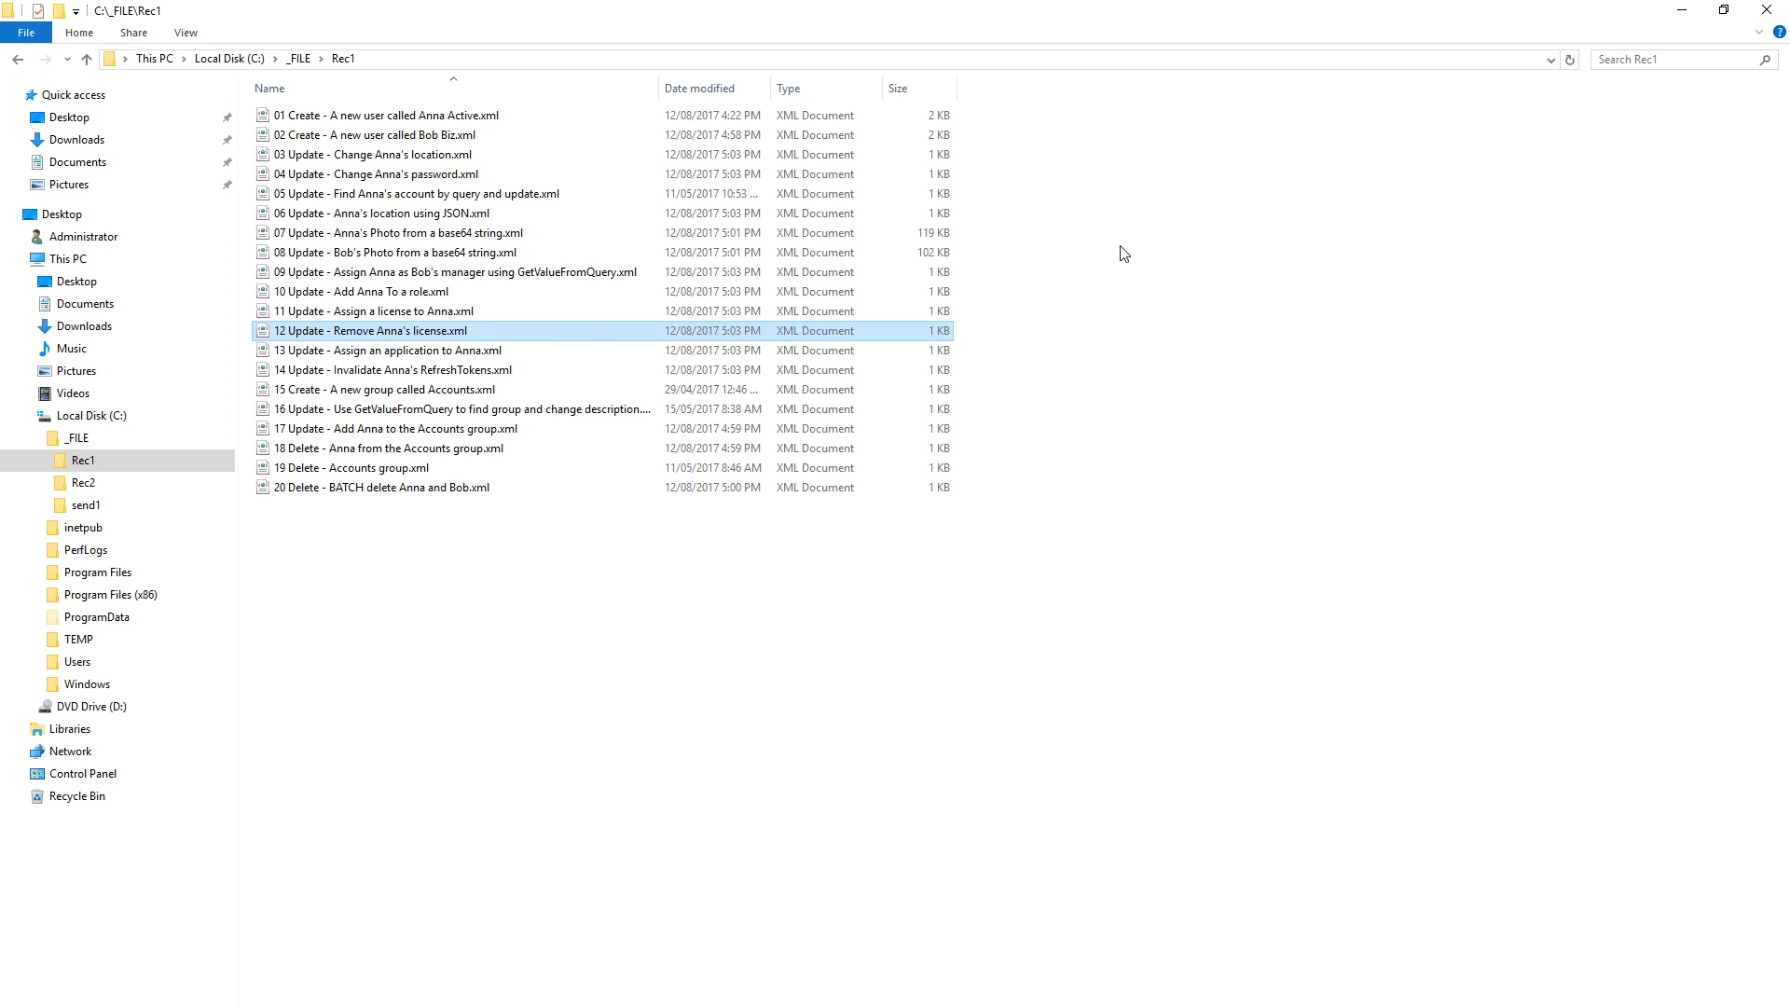
pyautogui.press('Down')
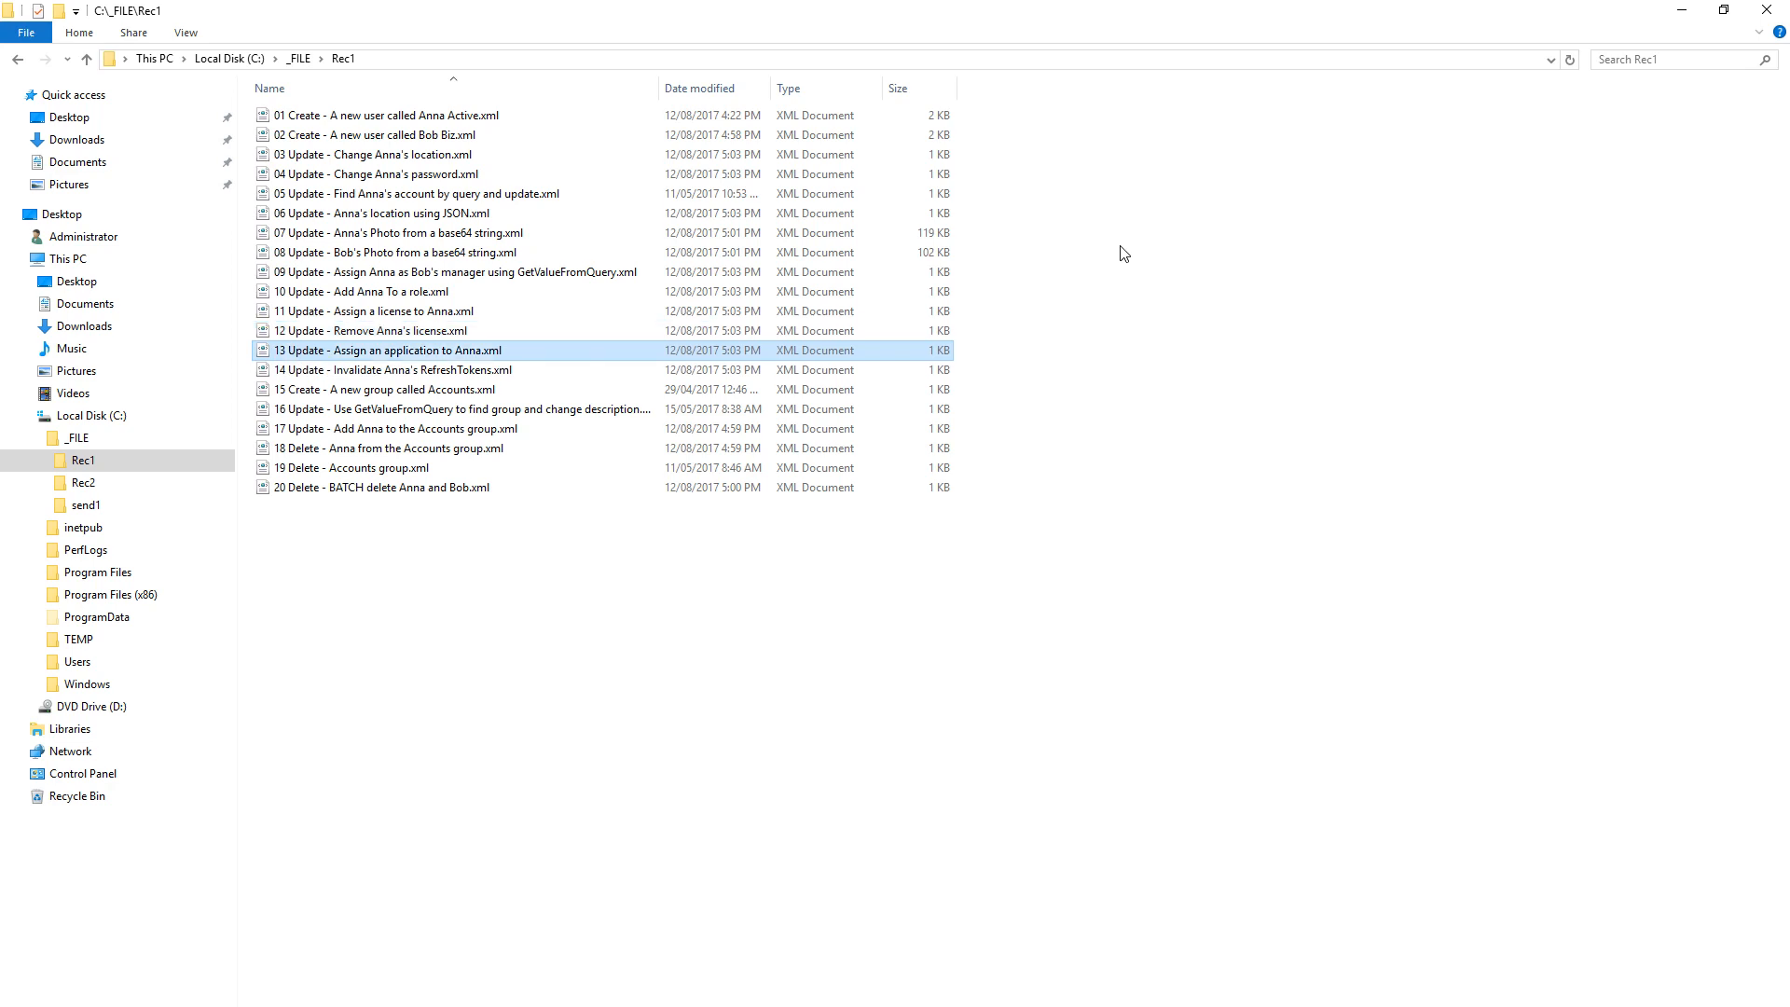
pyautogui.press('Down')
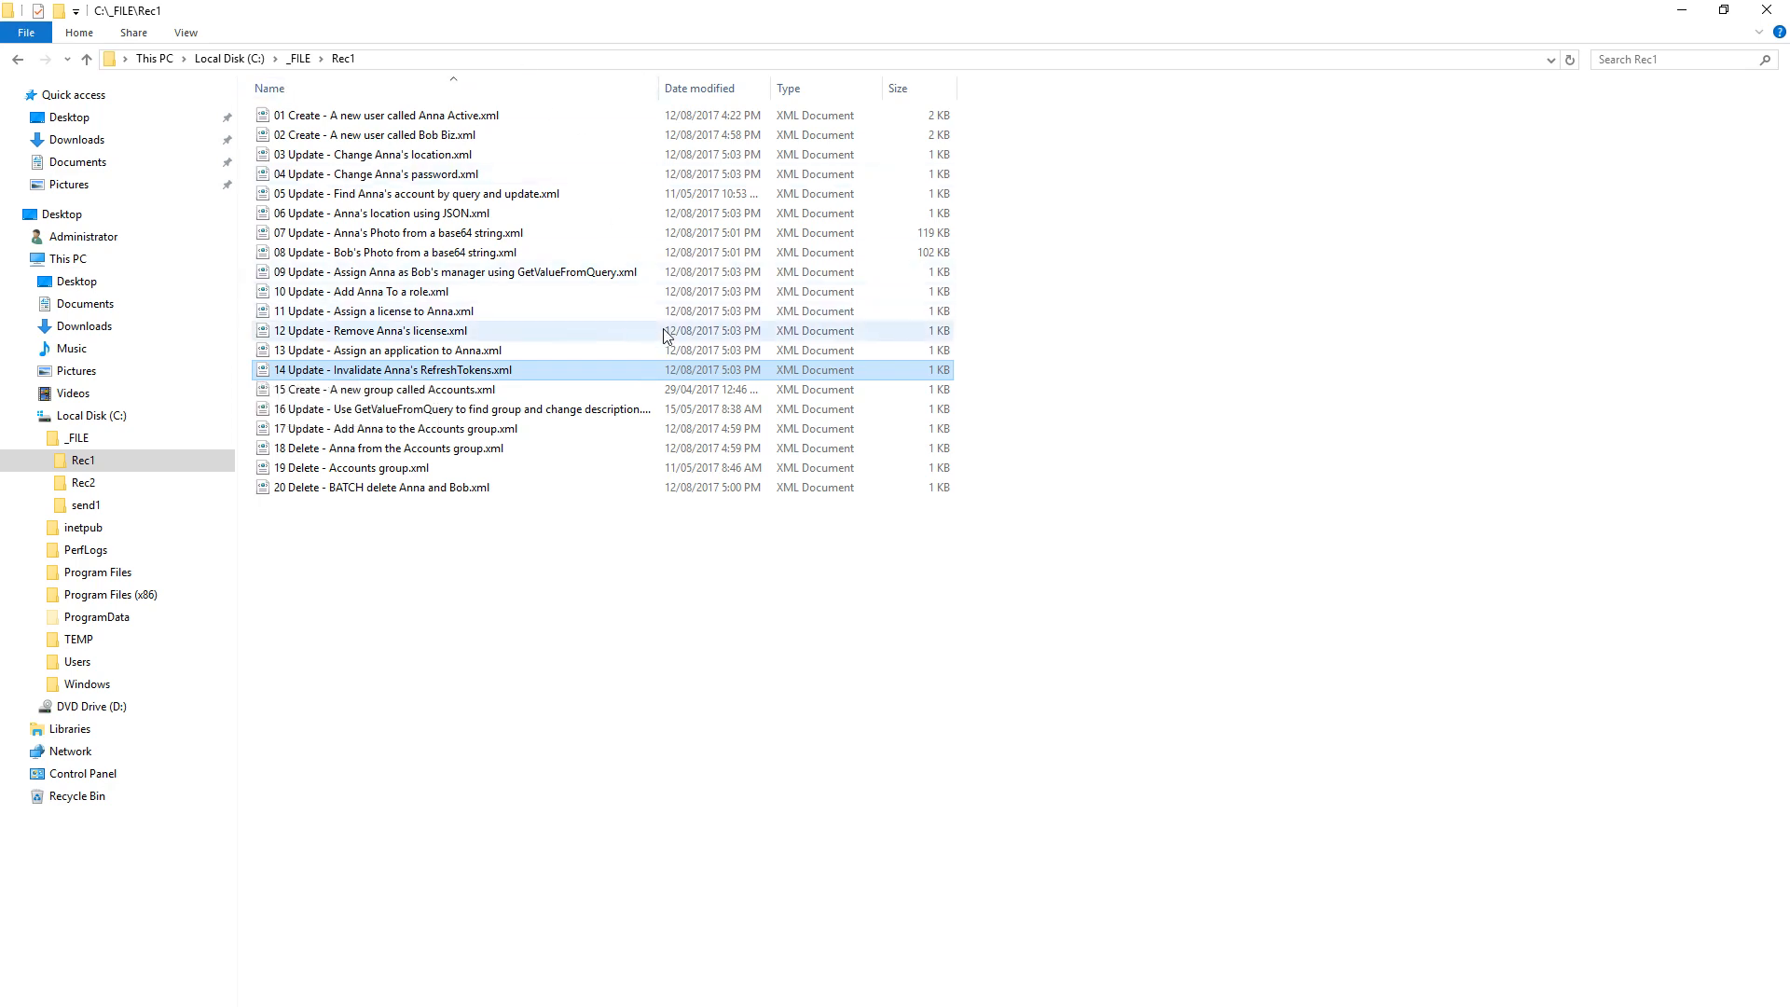
pyautogui.click(500, 394)
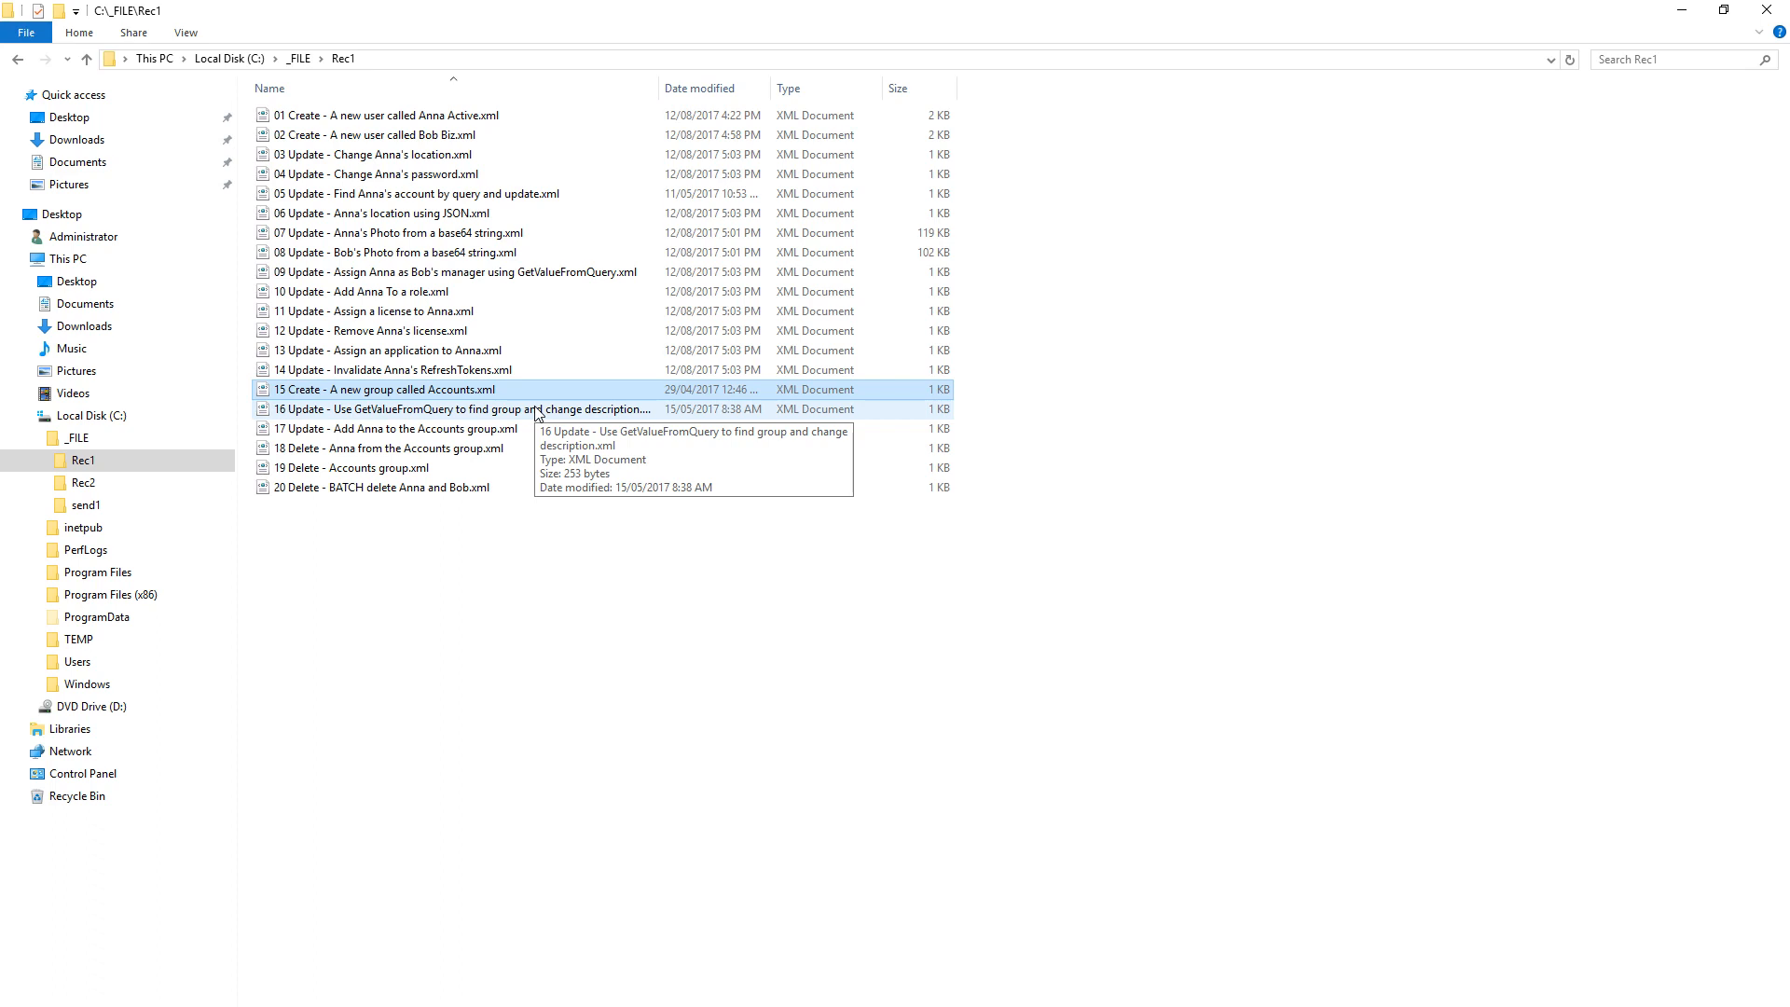
pyautogui.click(360, 493)
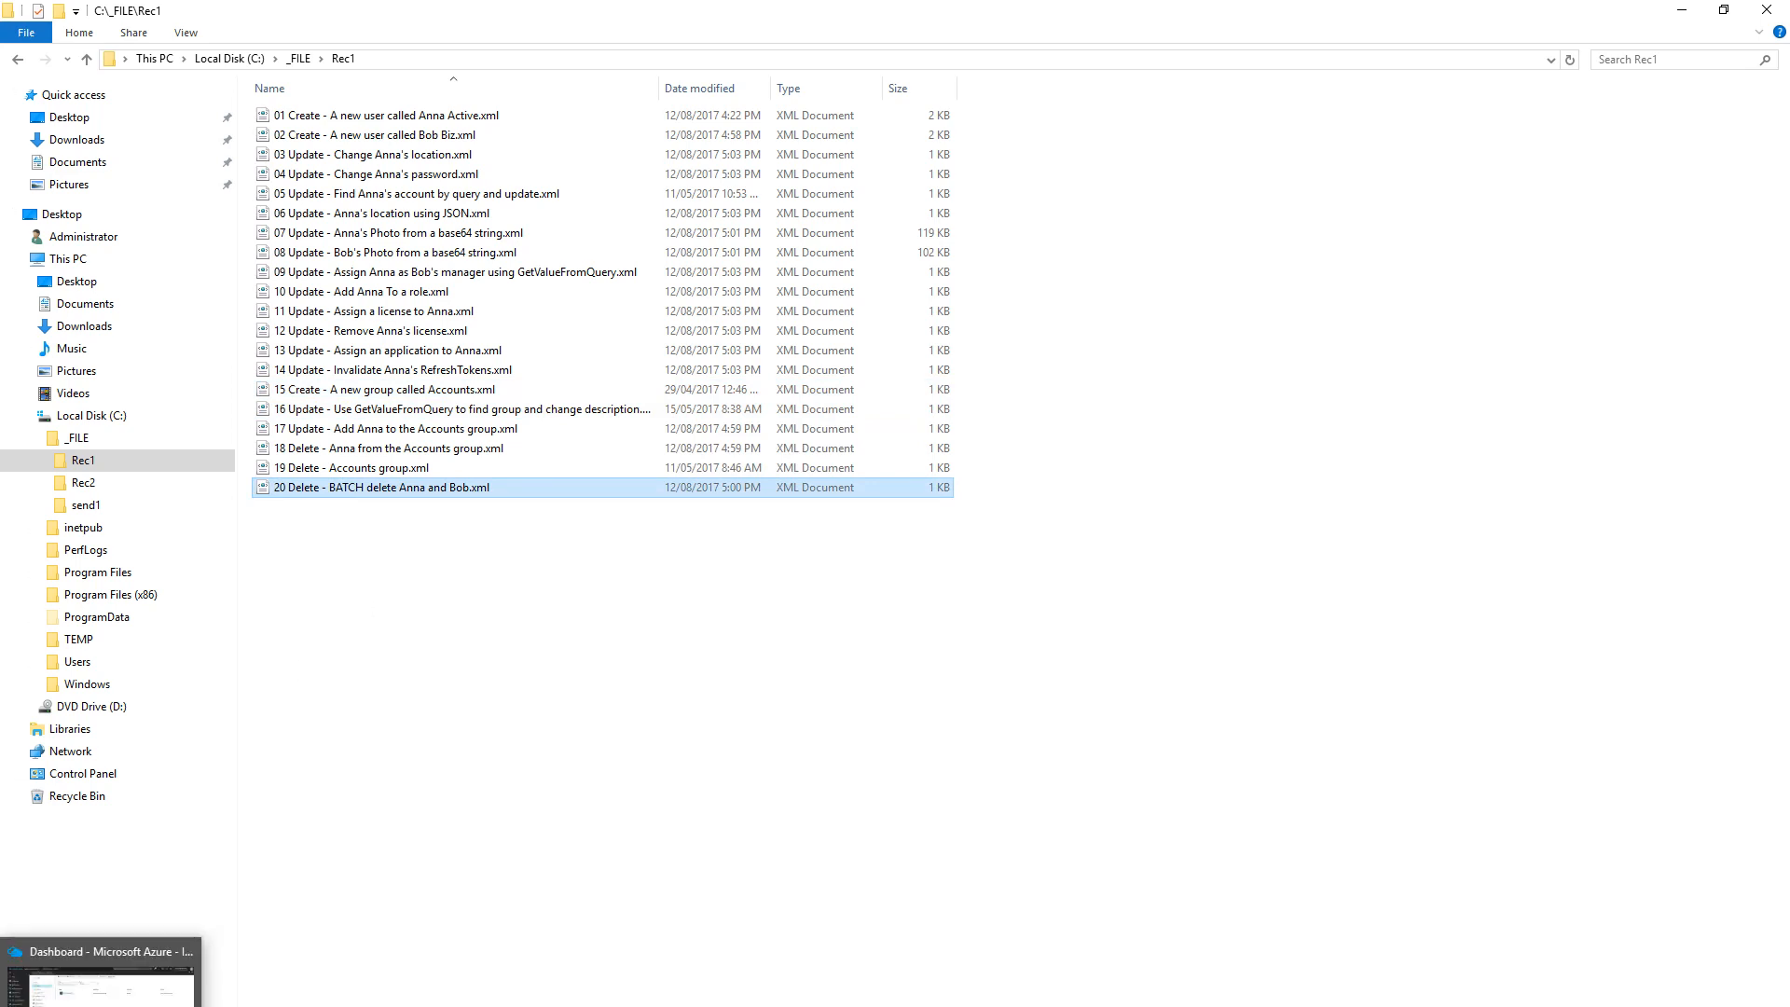
# Switch to the Azure portal, reload the all-users list, and inspect the profile and street address of the user created by file 01.
pyautogui.click(106, 1004)
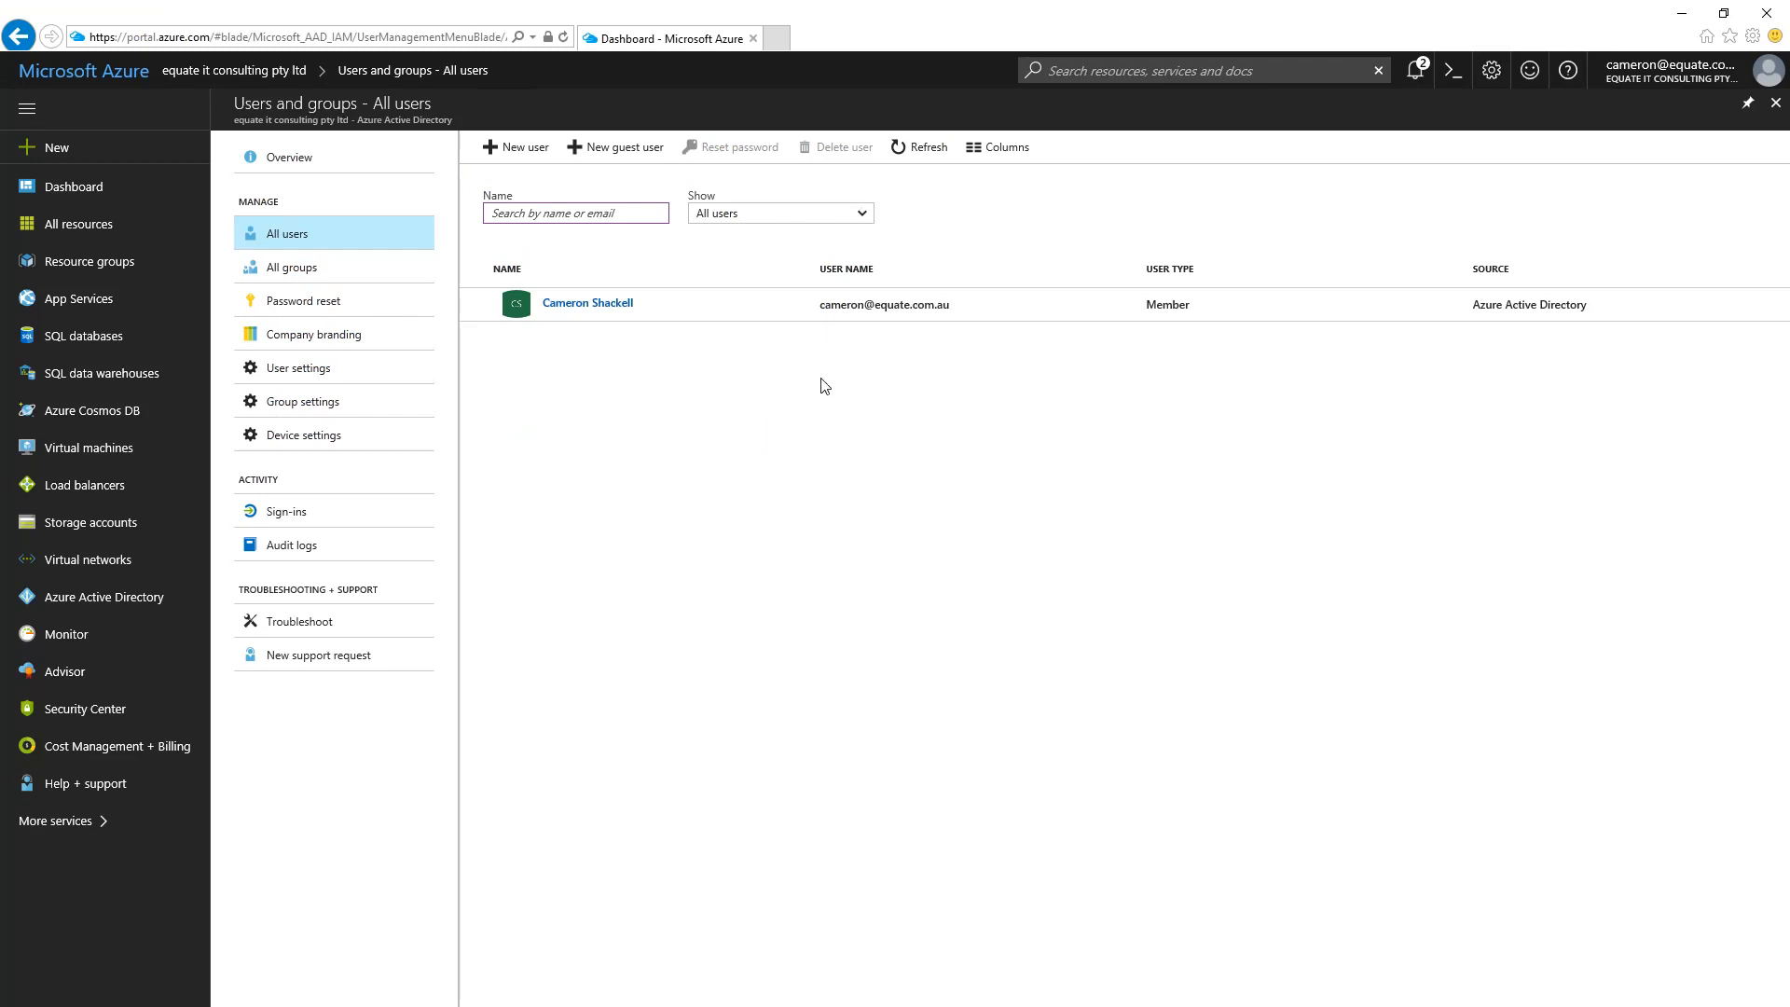
pyautogui.click(297, 235)
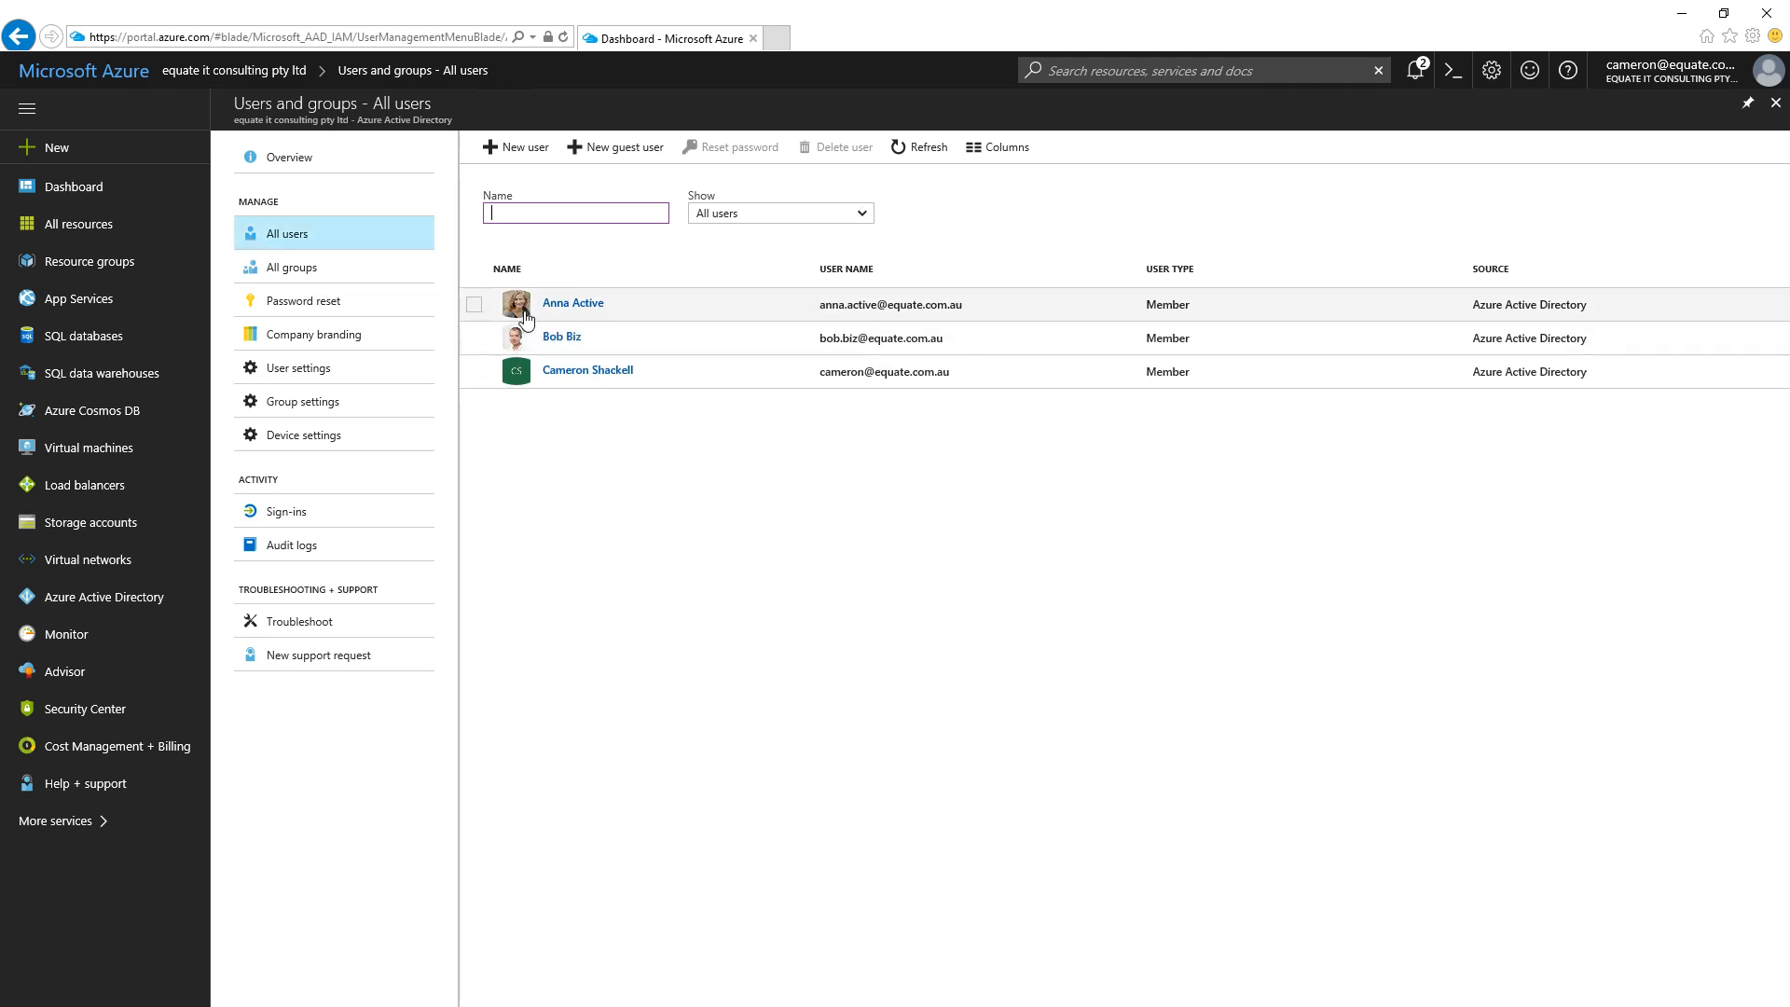
pyautogui.click(573, 304)
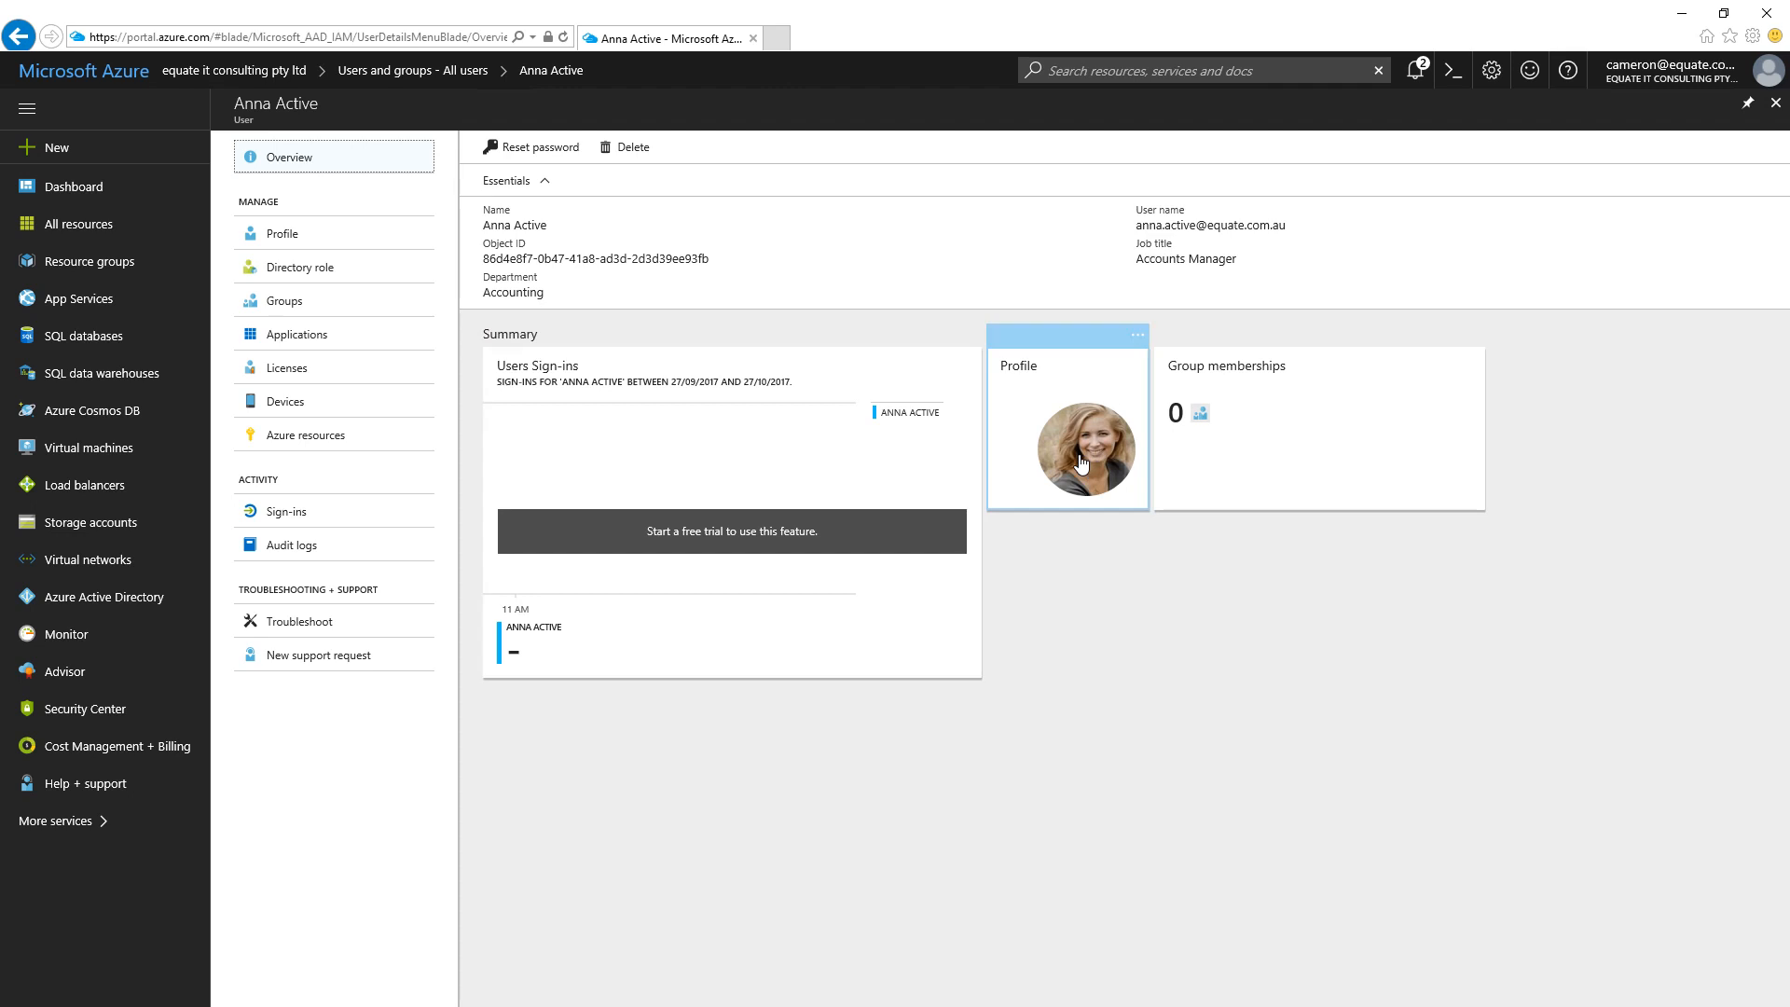
pyautogui.click(1066, 462)
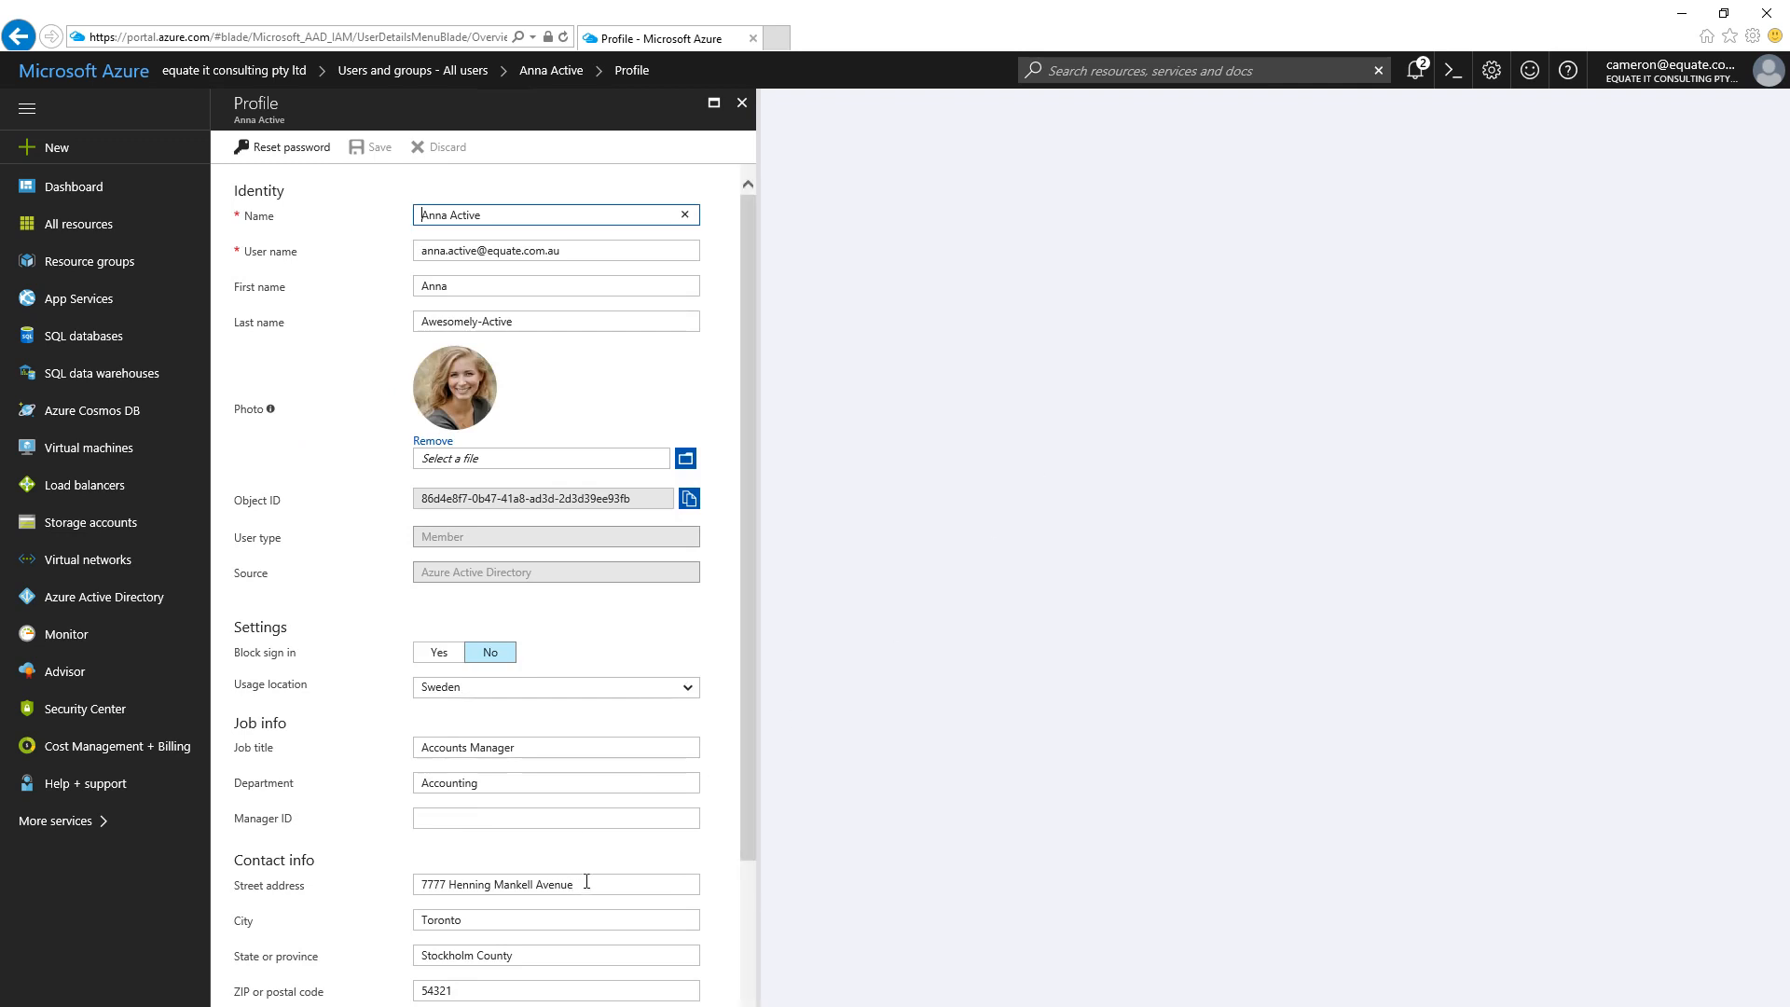
pyautogui.moveTo(573, 884); pyautogui.dragTo(448, 884)
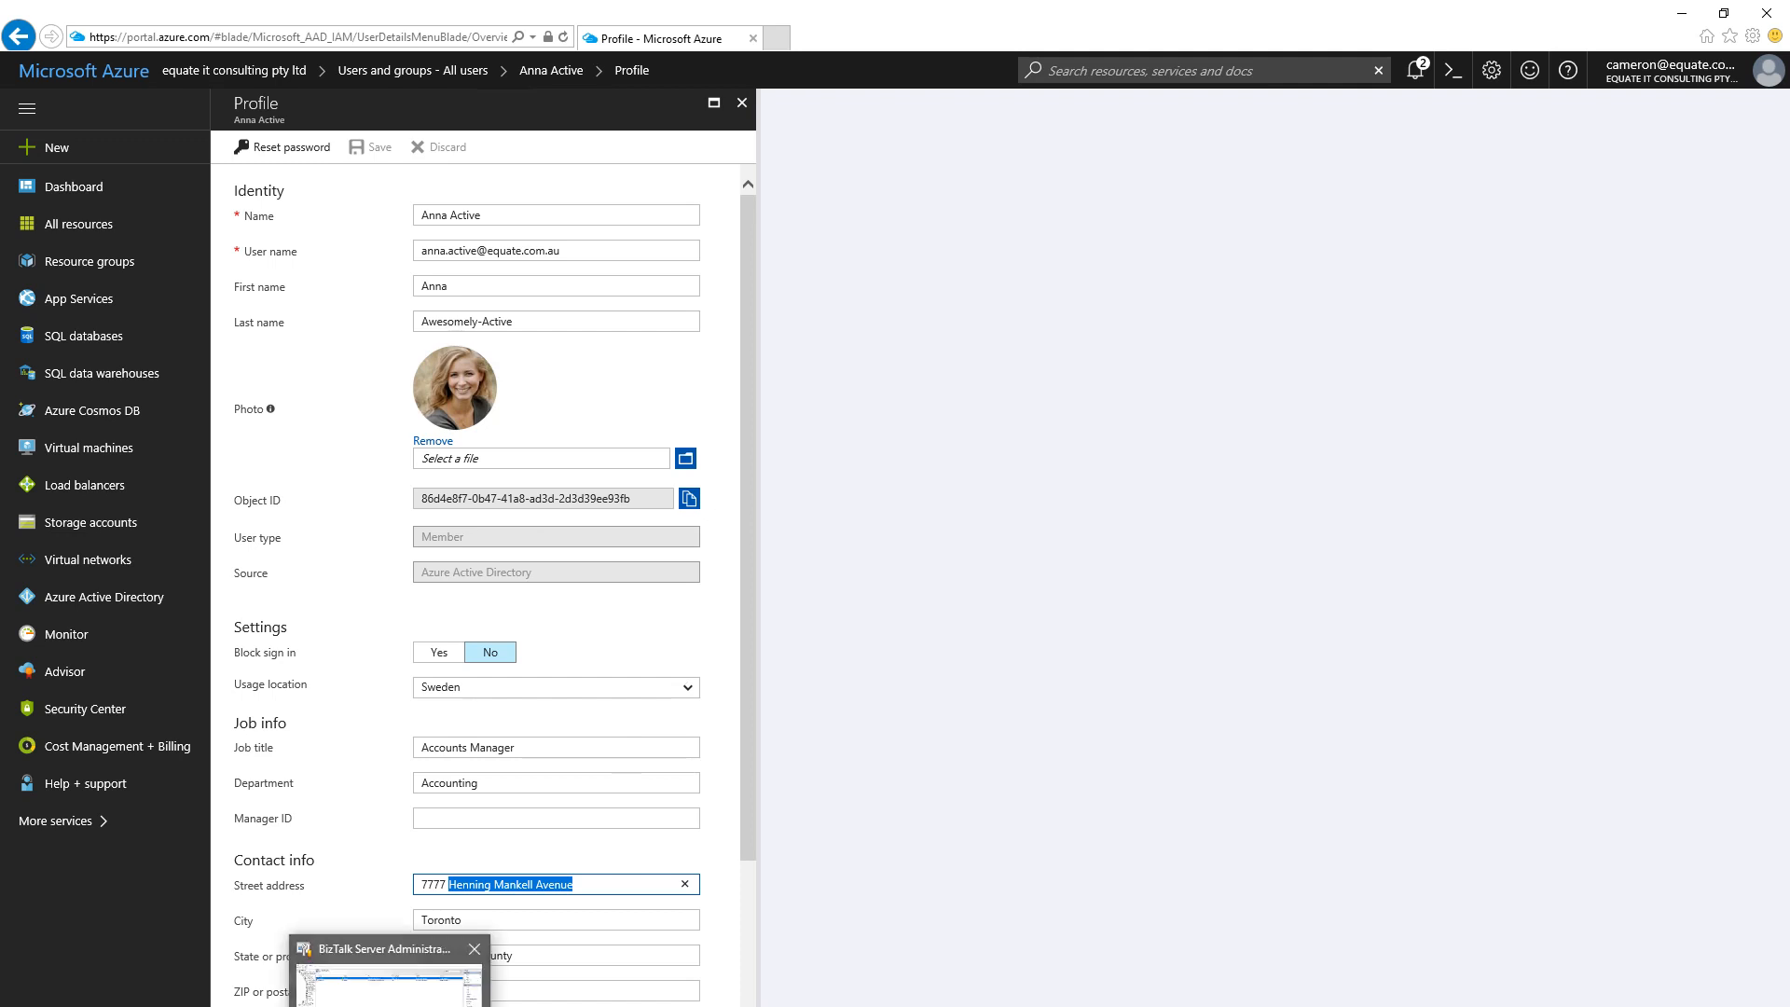
# Switch to the BizTalk Server Administration Console and open the AZURE AD transport configuration of Receive Location2.
pyautogui.click(389, 998)
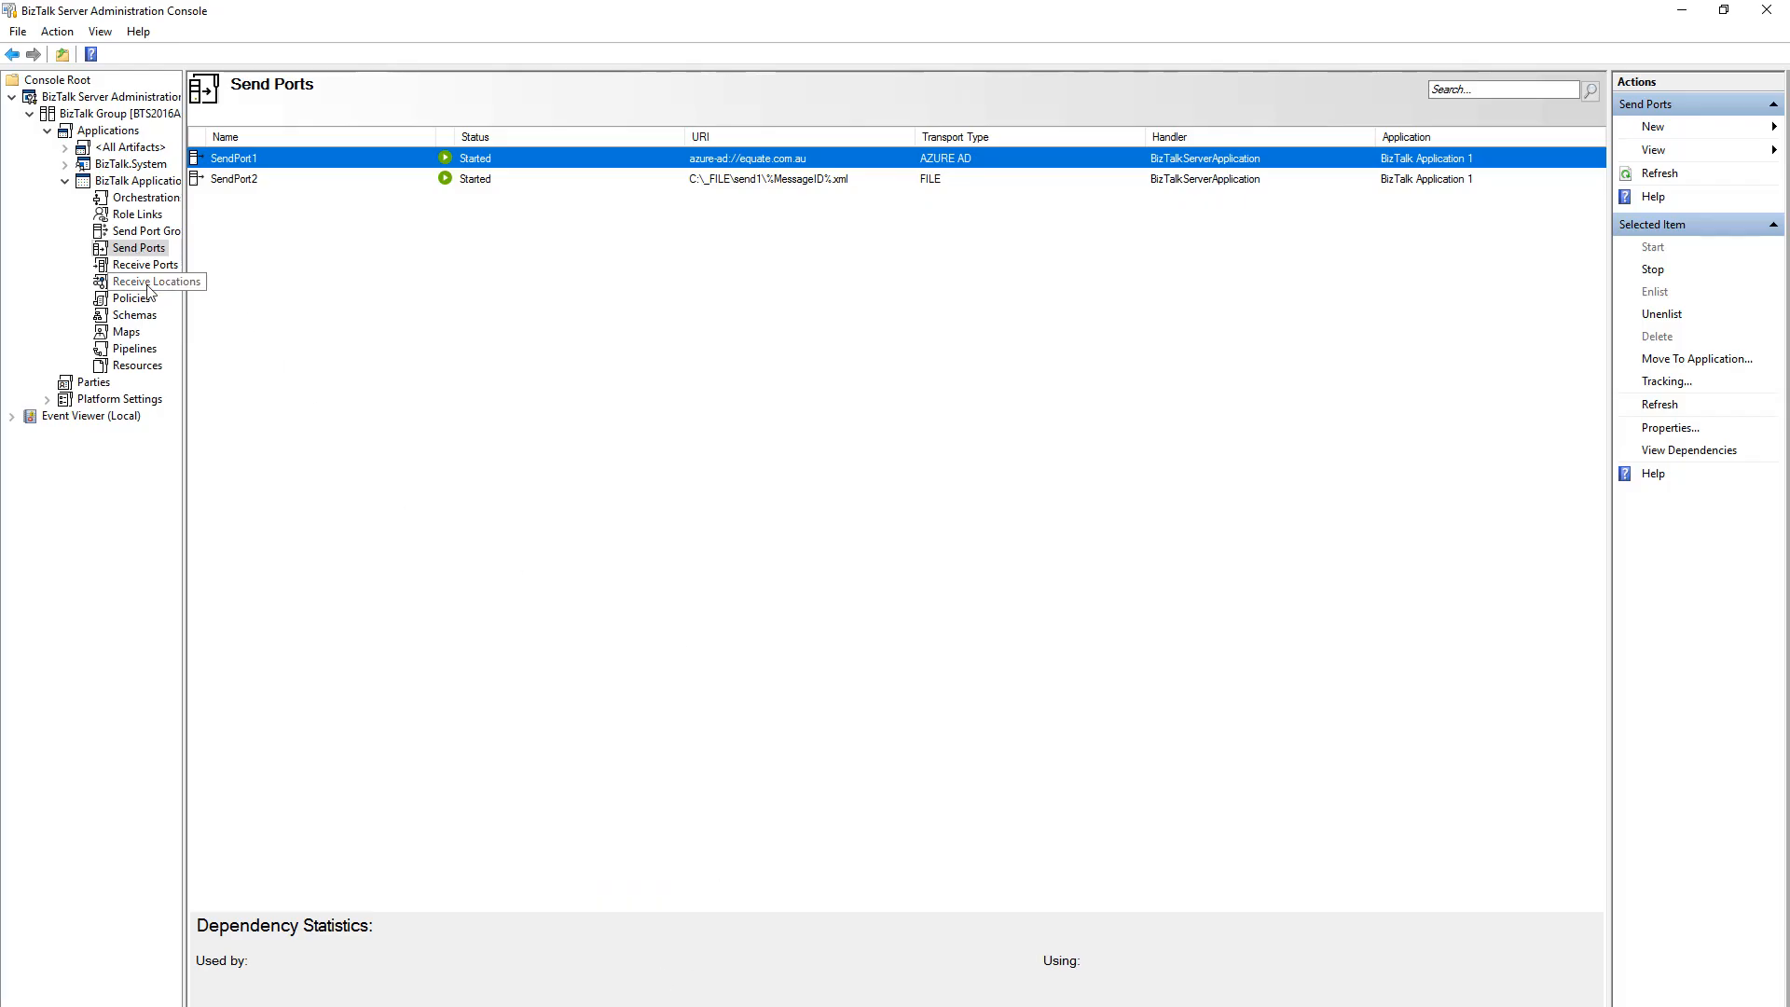
pyautogui.click(97, 279)
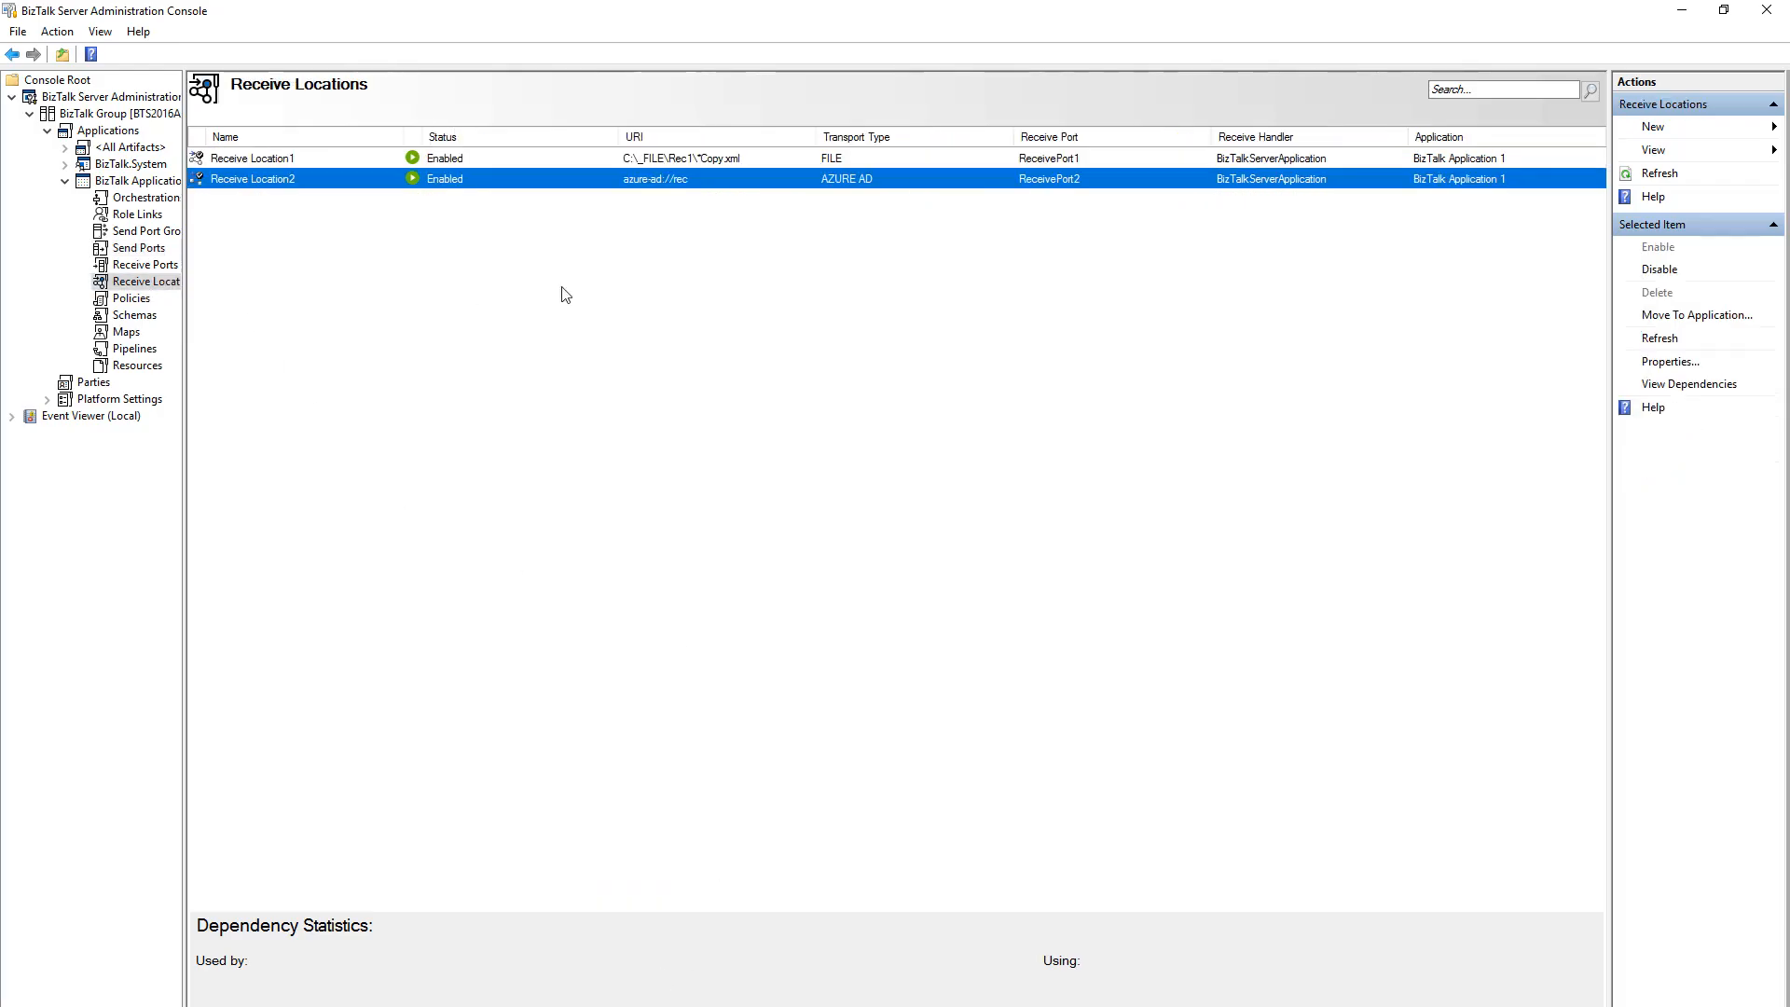
pyautogui.doubleClick(724, 186)
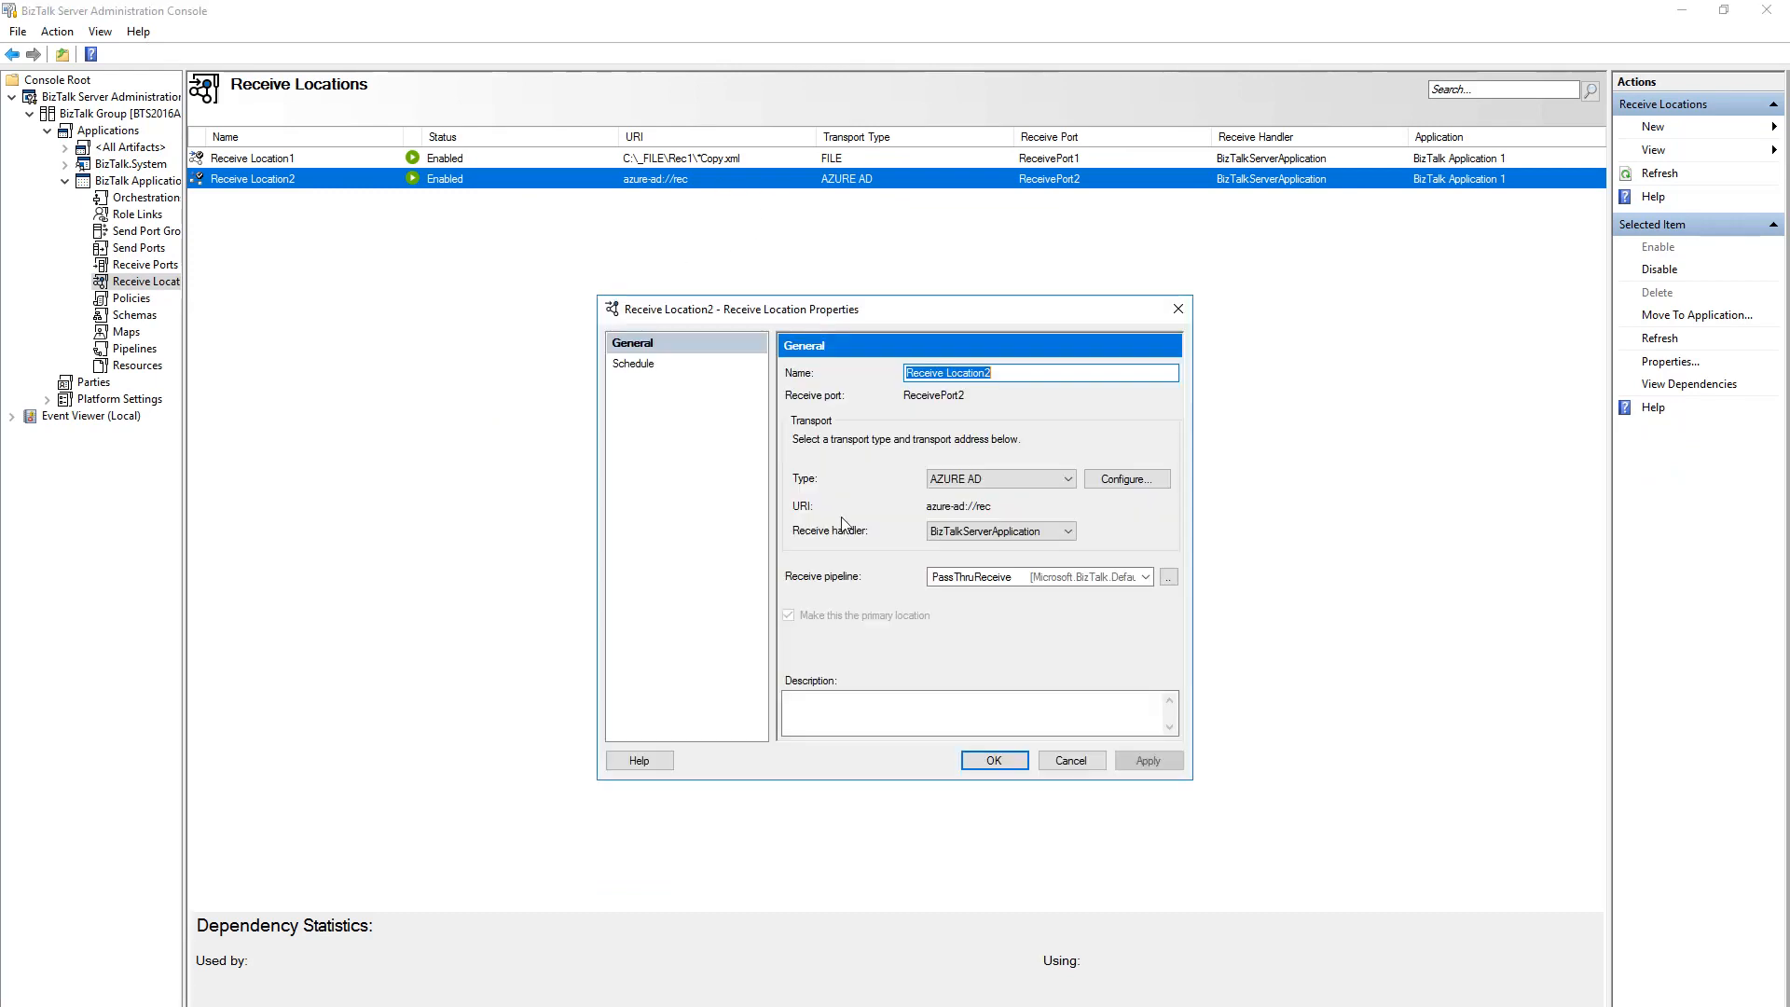
pyautogui.click(1119, 479)
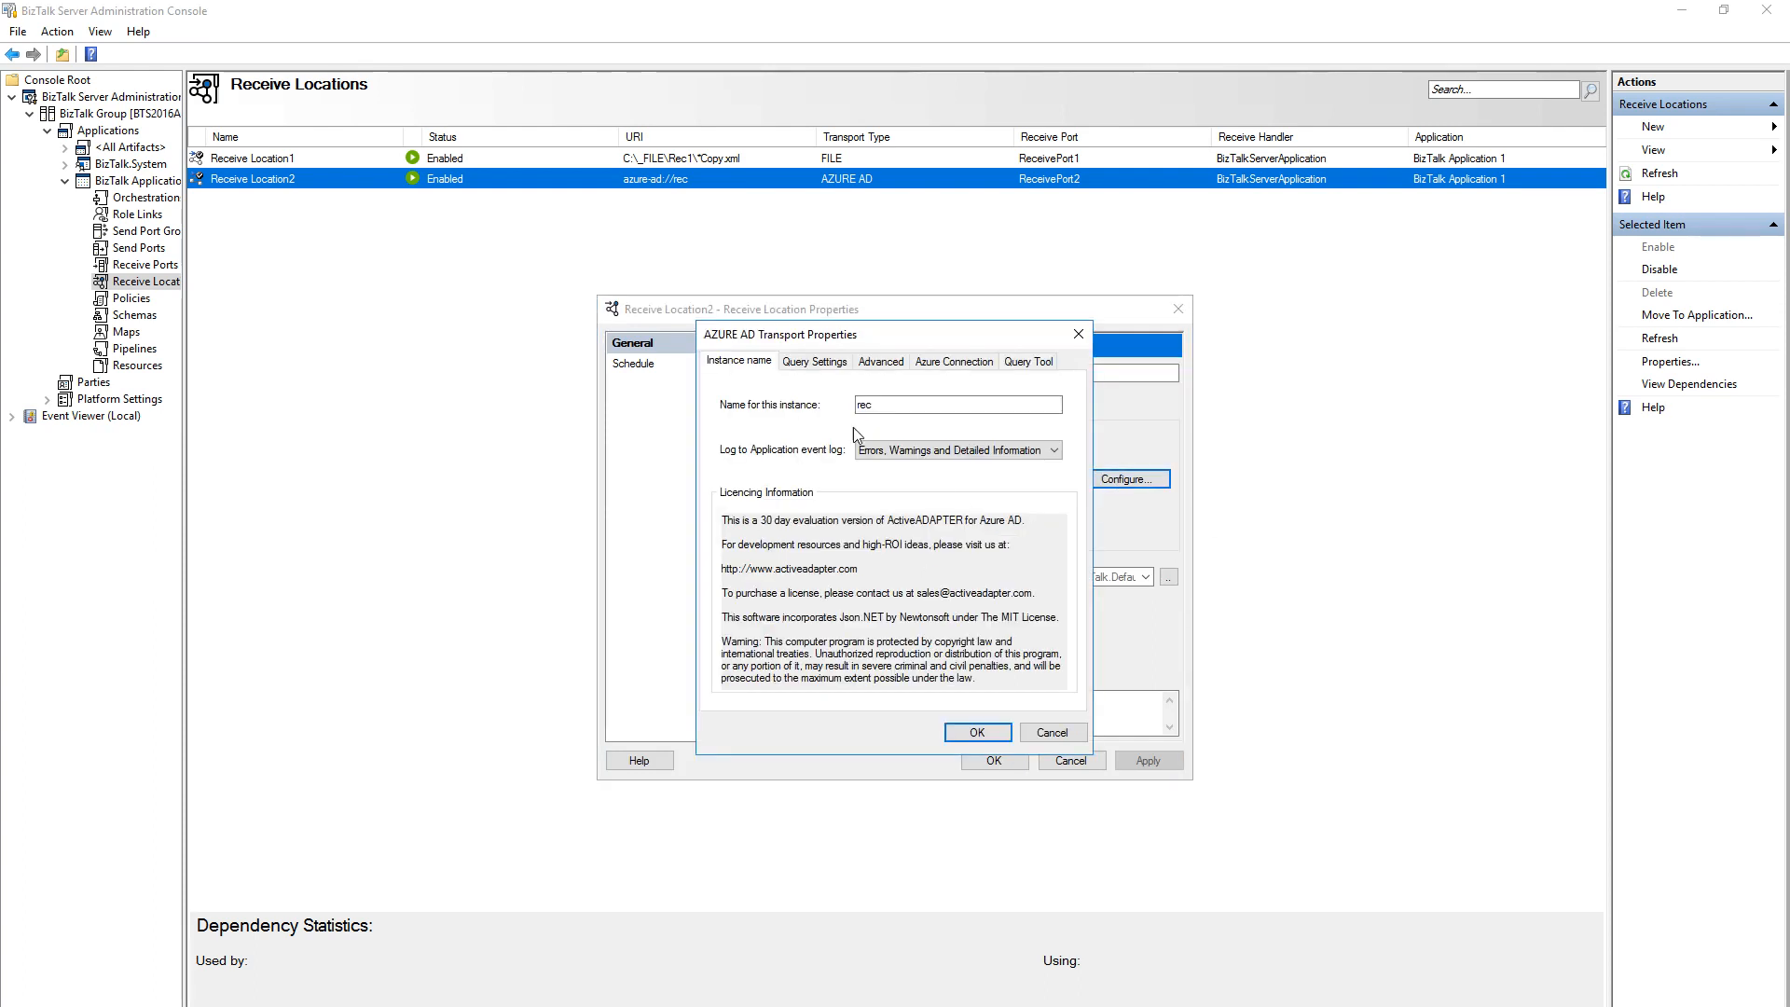
# Review the AZURE AD transport's query settings, standard and differential query examples, available query modes, advanced options and Azure connection settings.
pyautogui.click(821, 361)
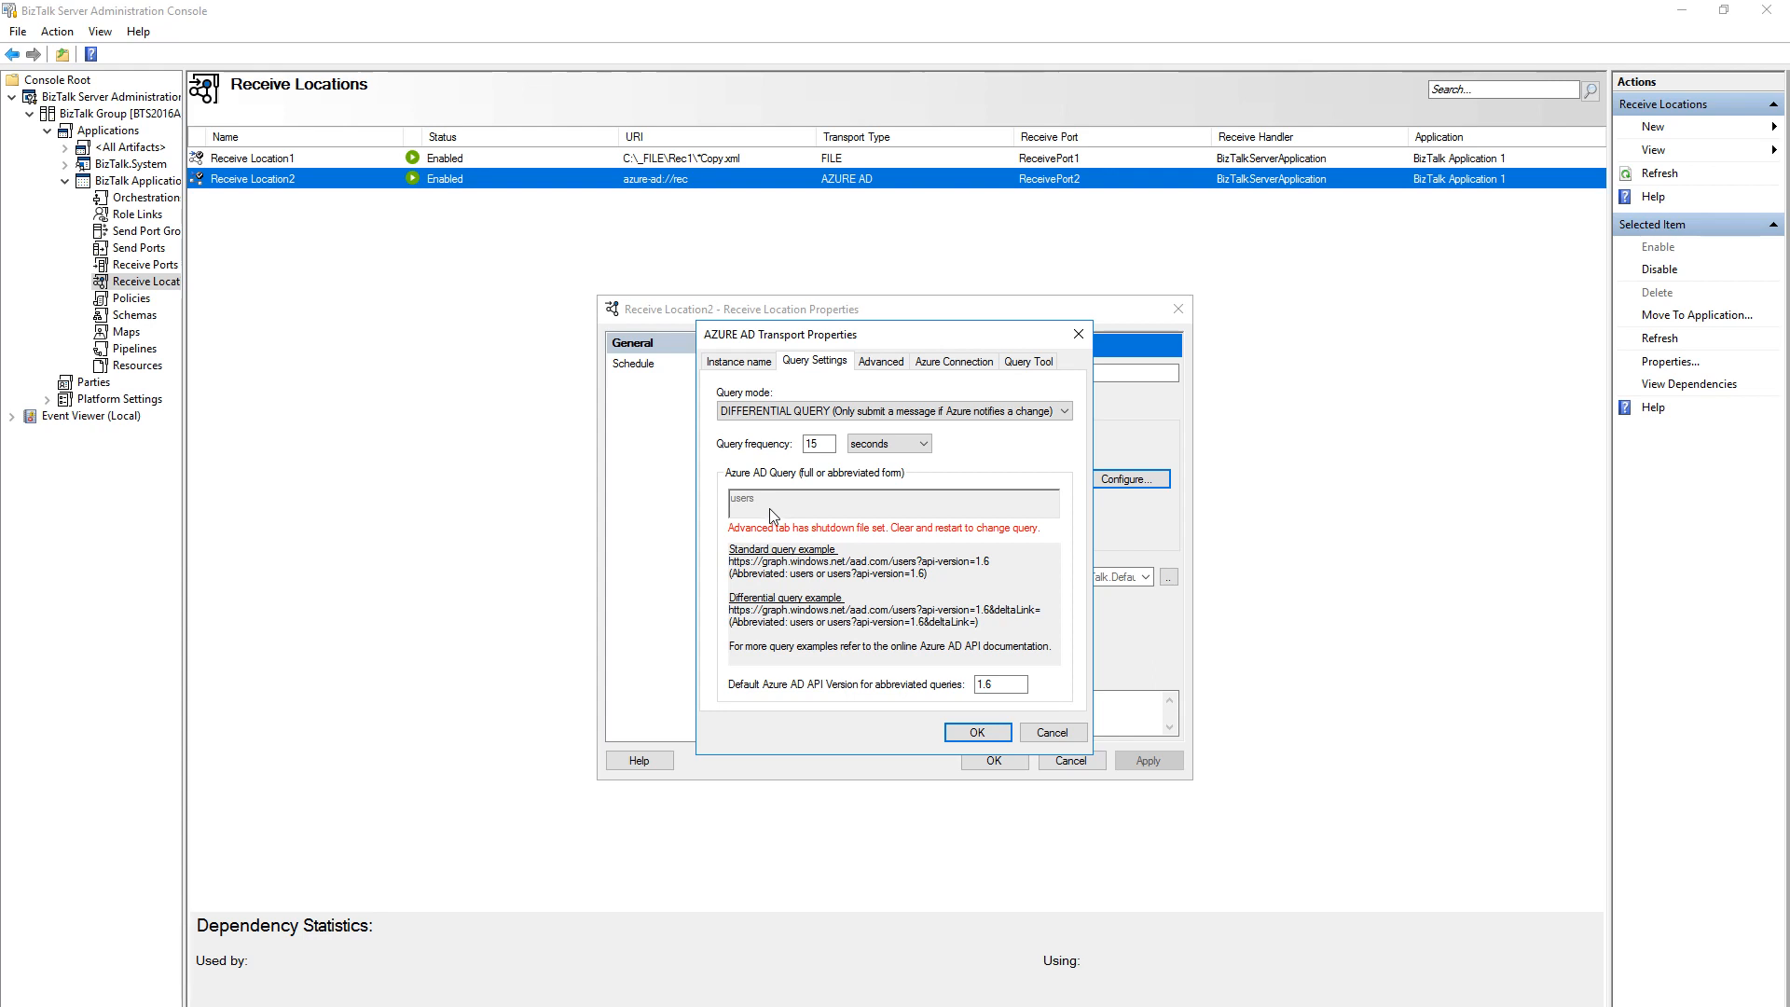
pyautogui.moveTo(991, 562); pyautogui.dragTo(724, 564)
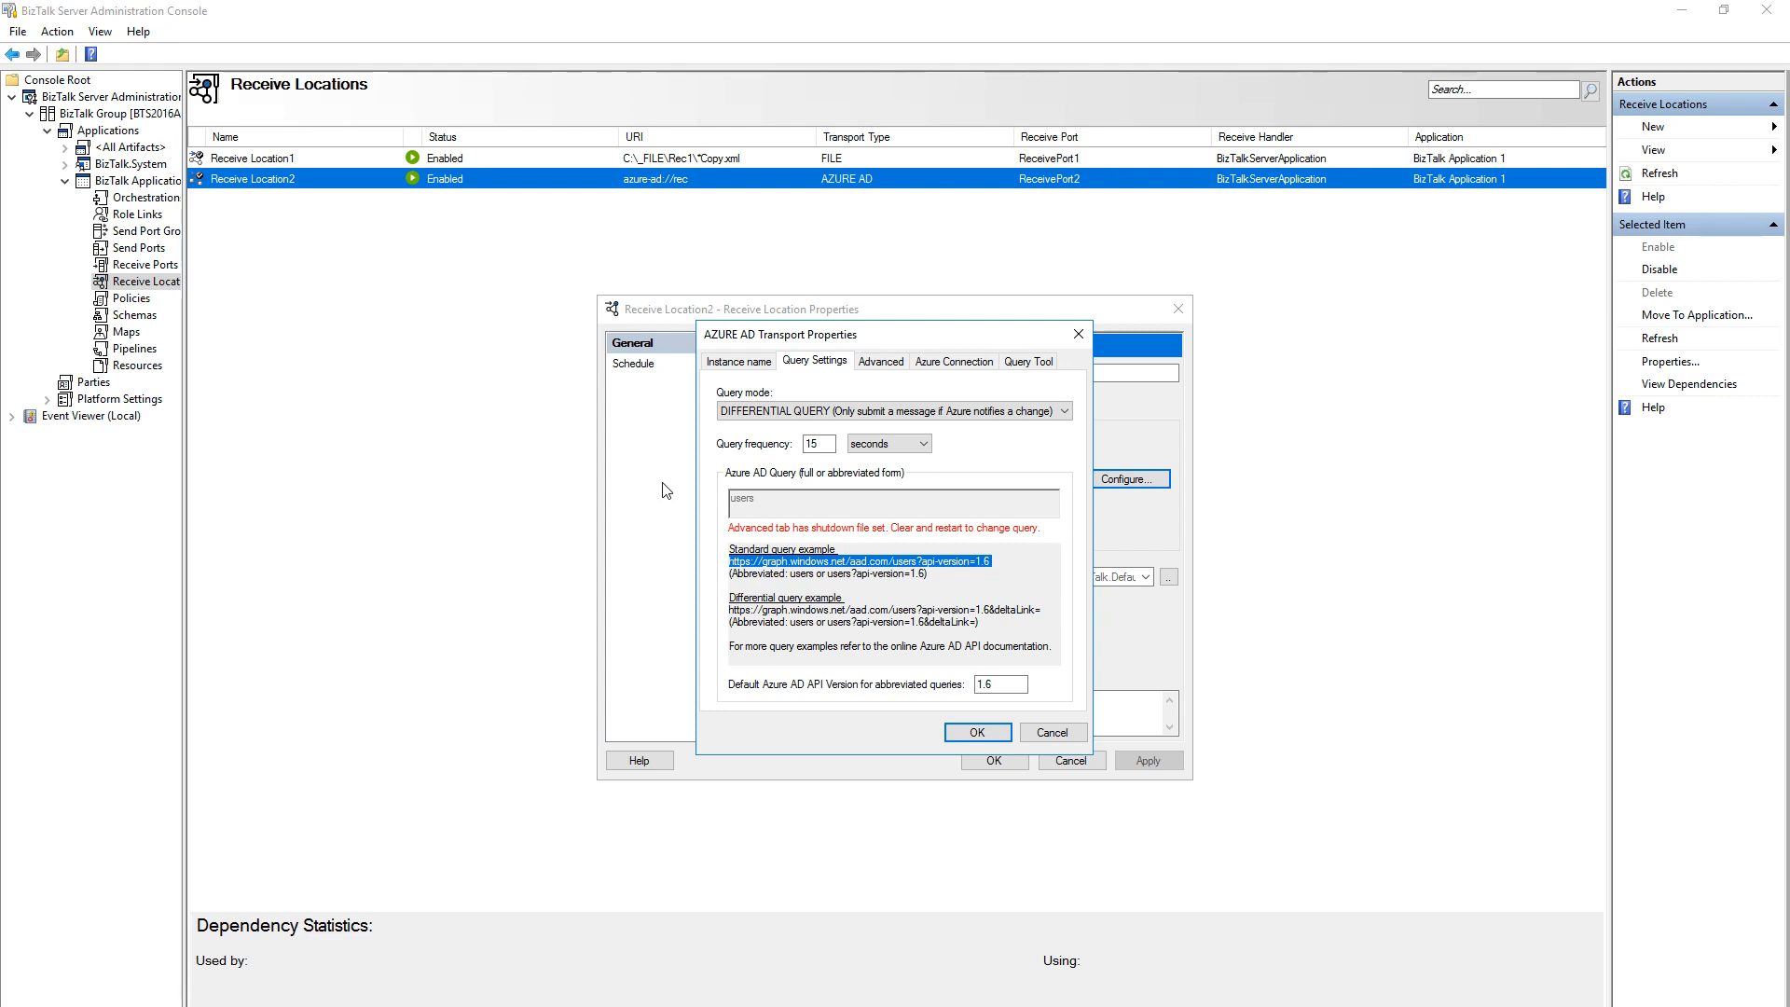
pyautogui.click(1065, 414)
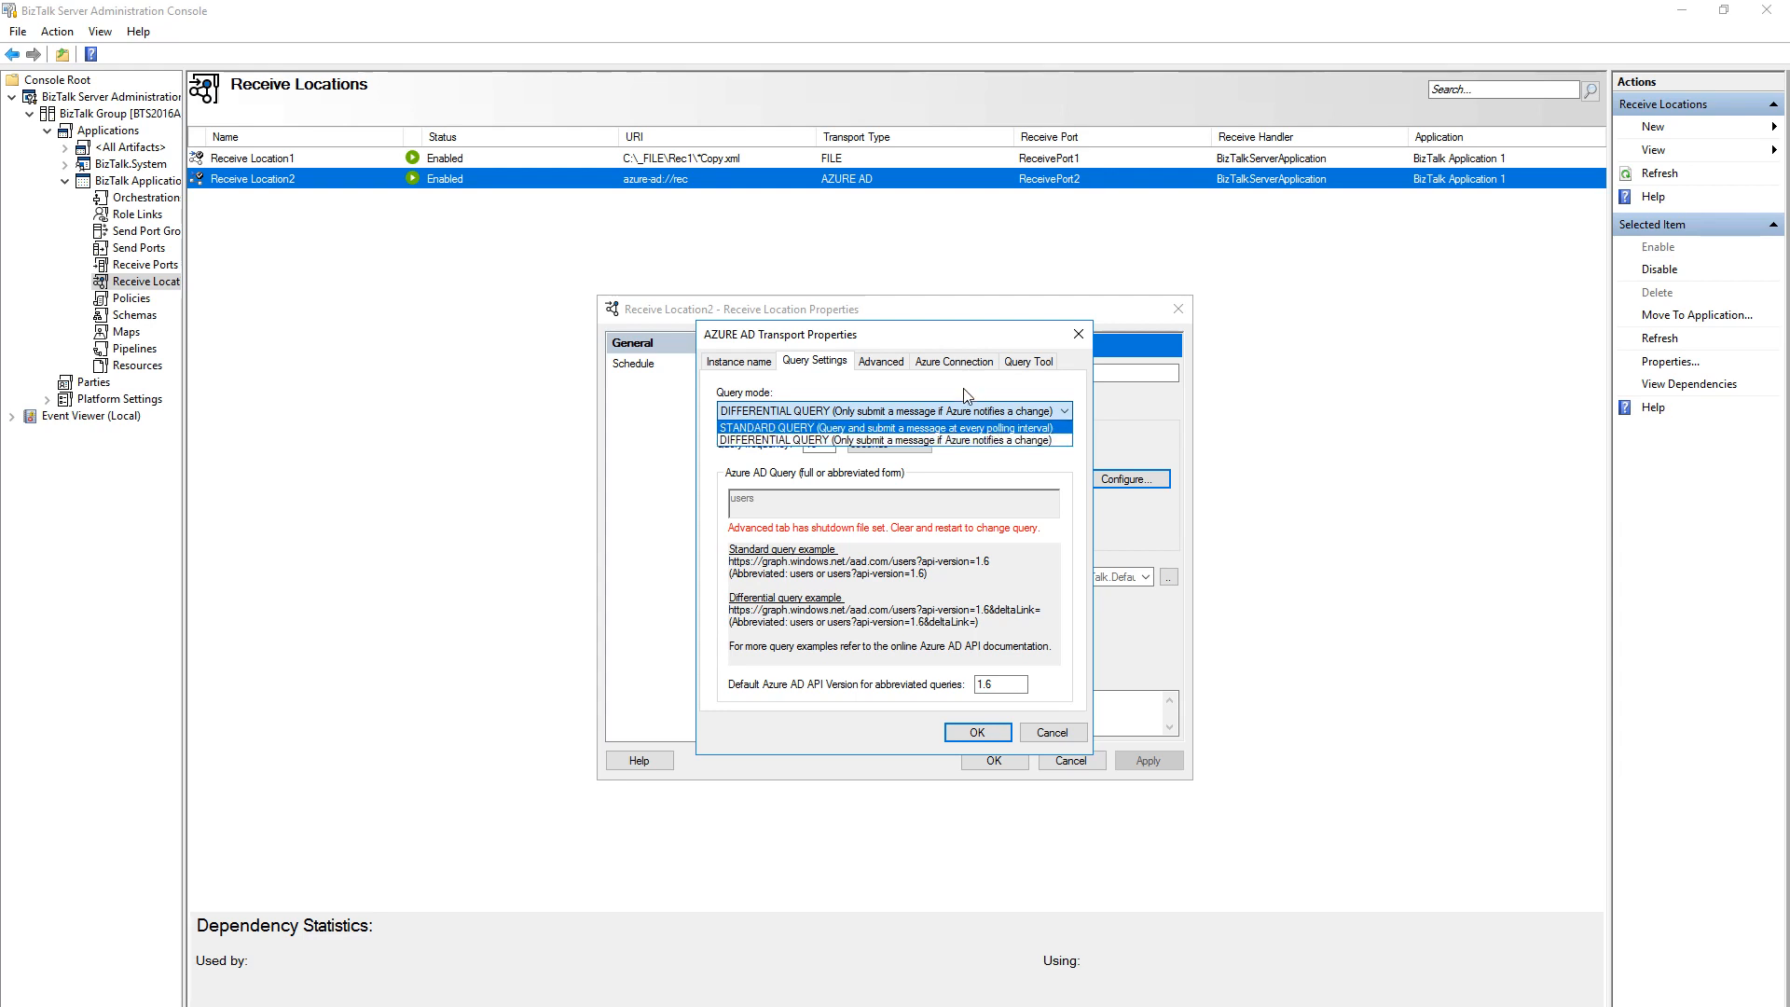
pyautogui.click(894, 371)
pyautogui.click(893, 371)
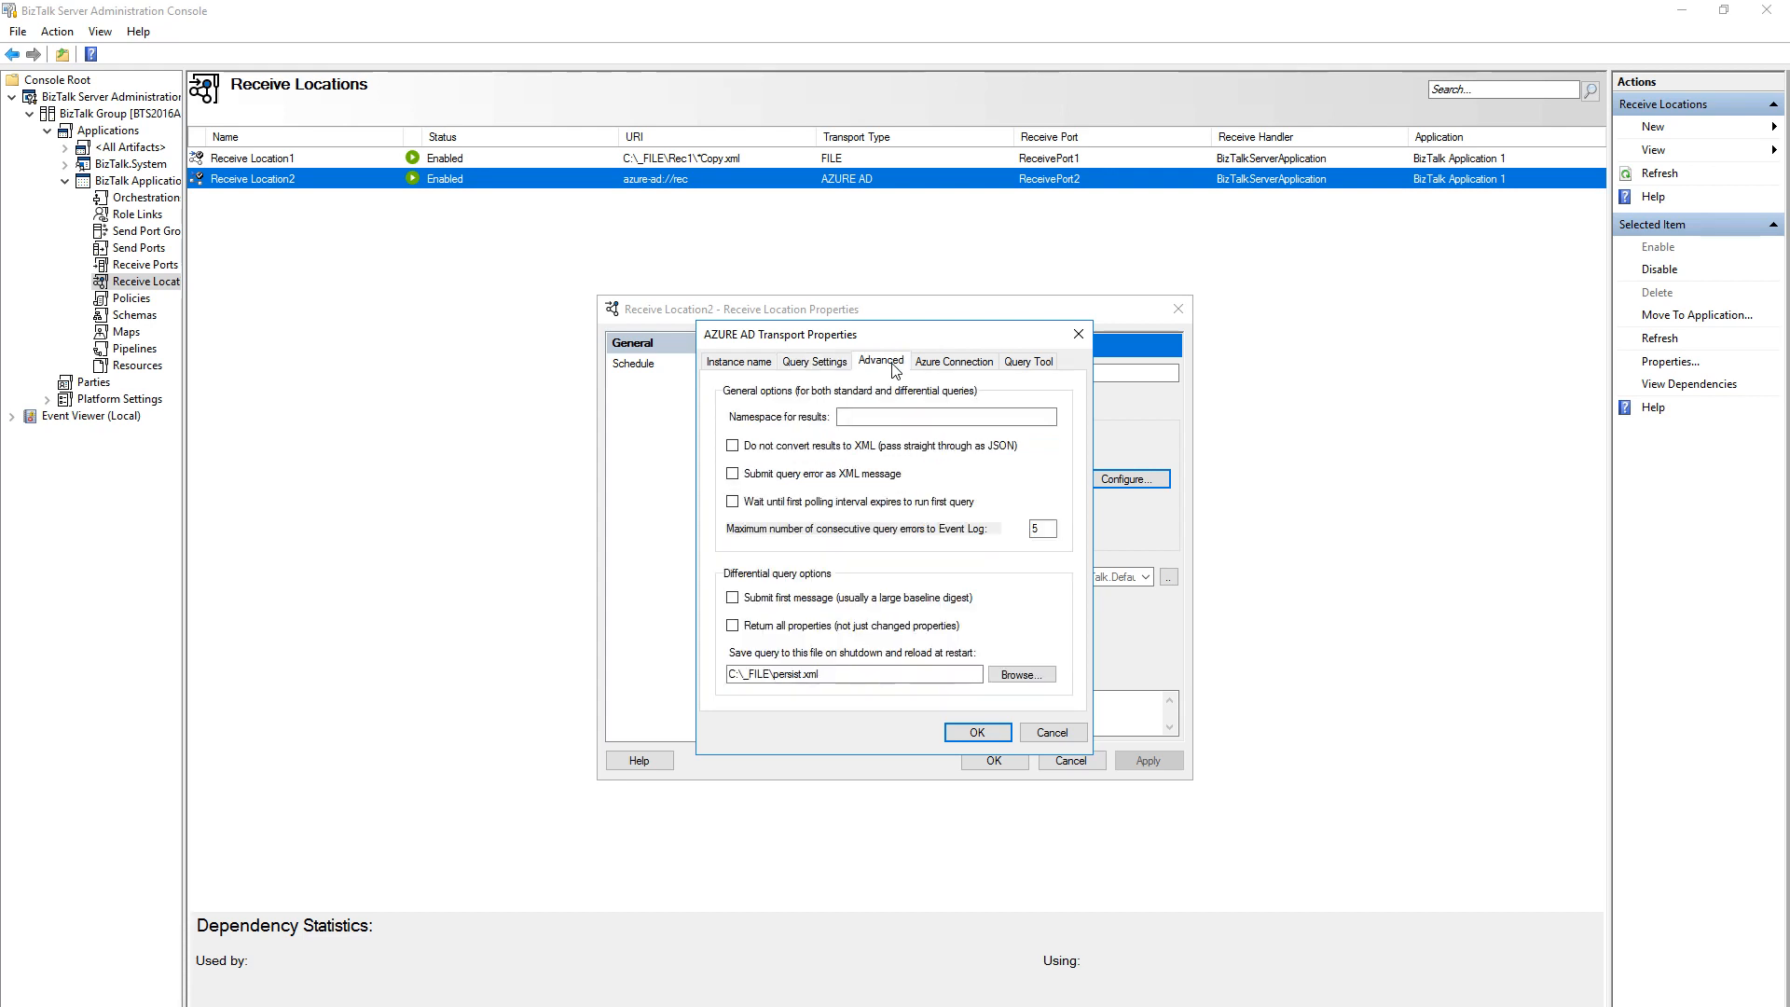
pyautogui.click(958, 365)
# Run the abbreviated query "users" in the Query Tool of the AZURE AD transport properties.
pyautogui.click(1029, 370)
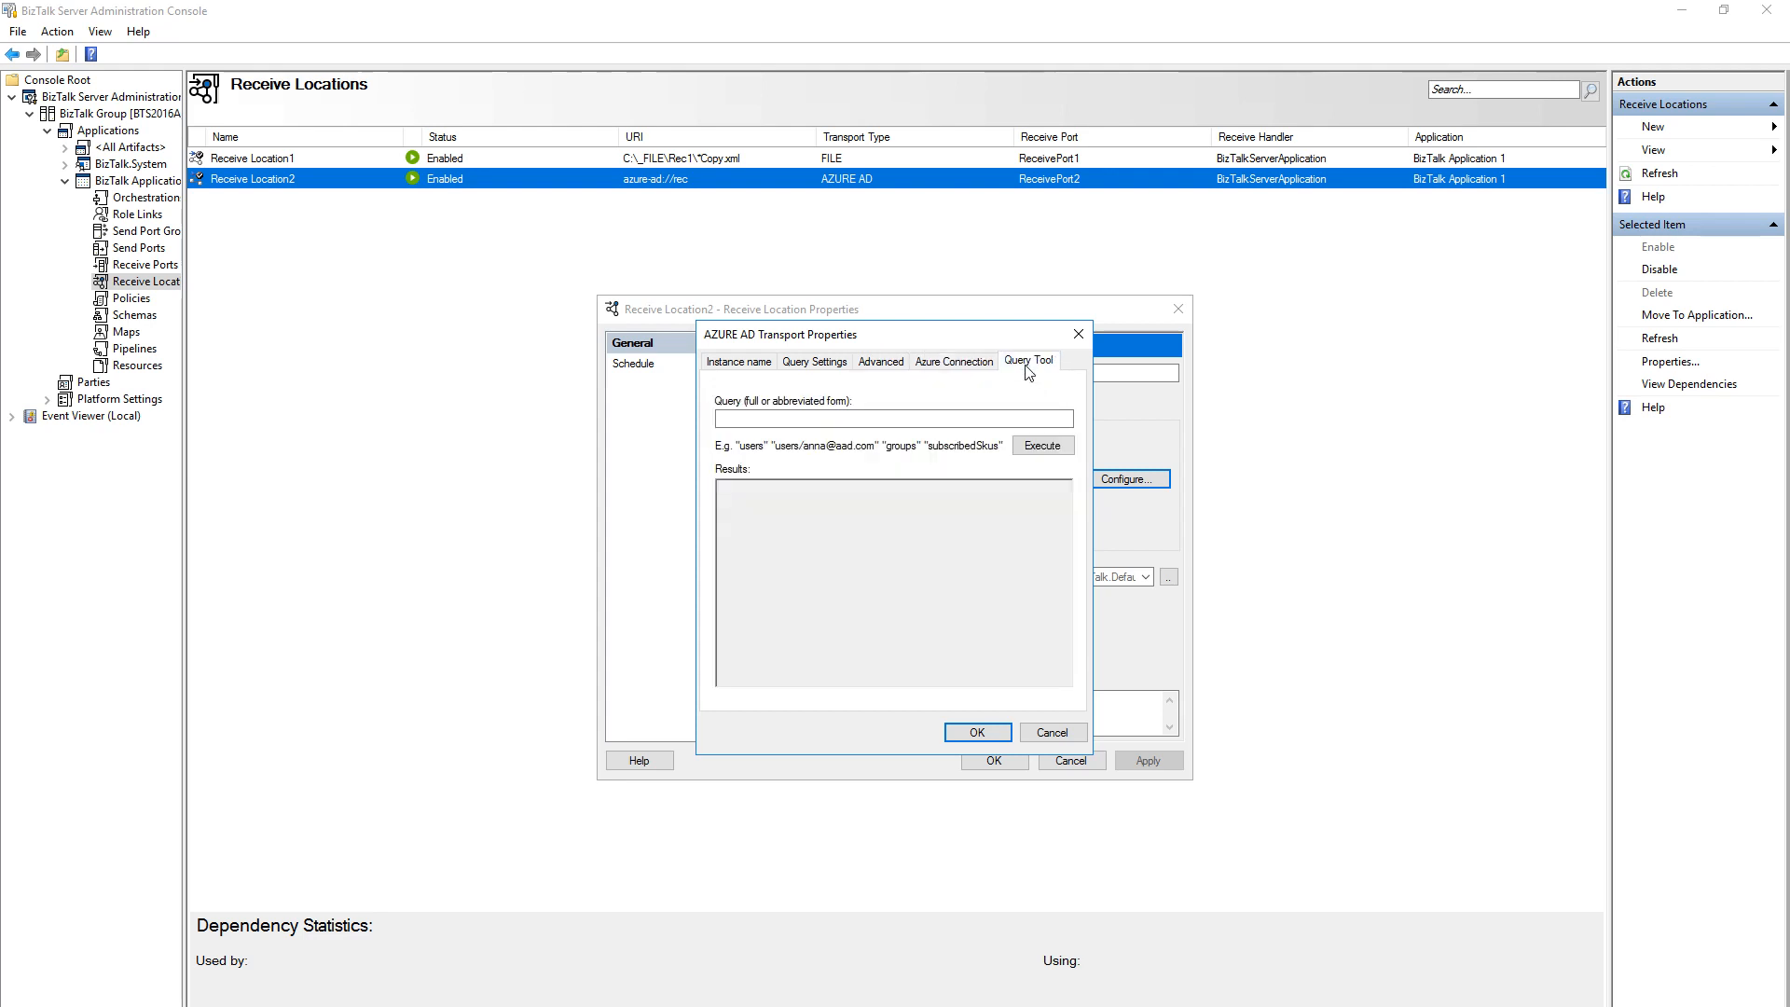
pyautogui.click(882, 416)
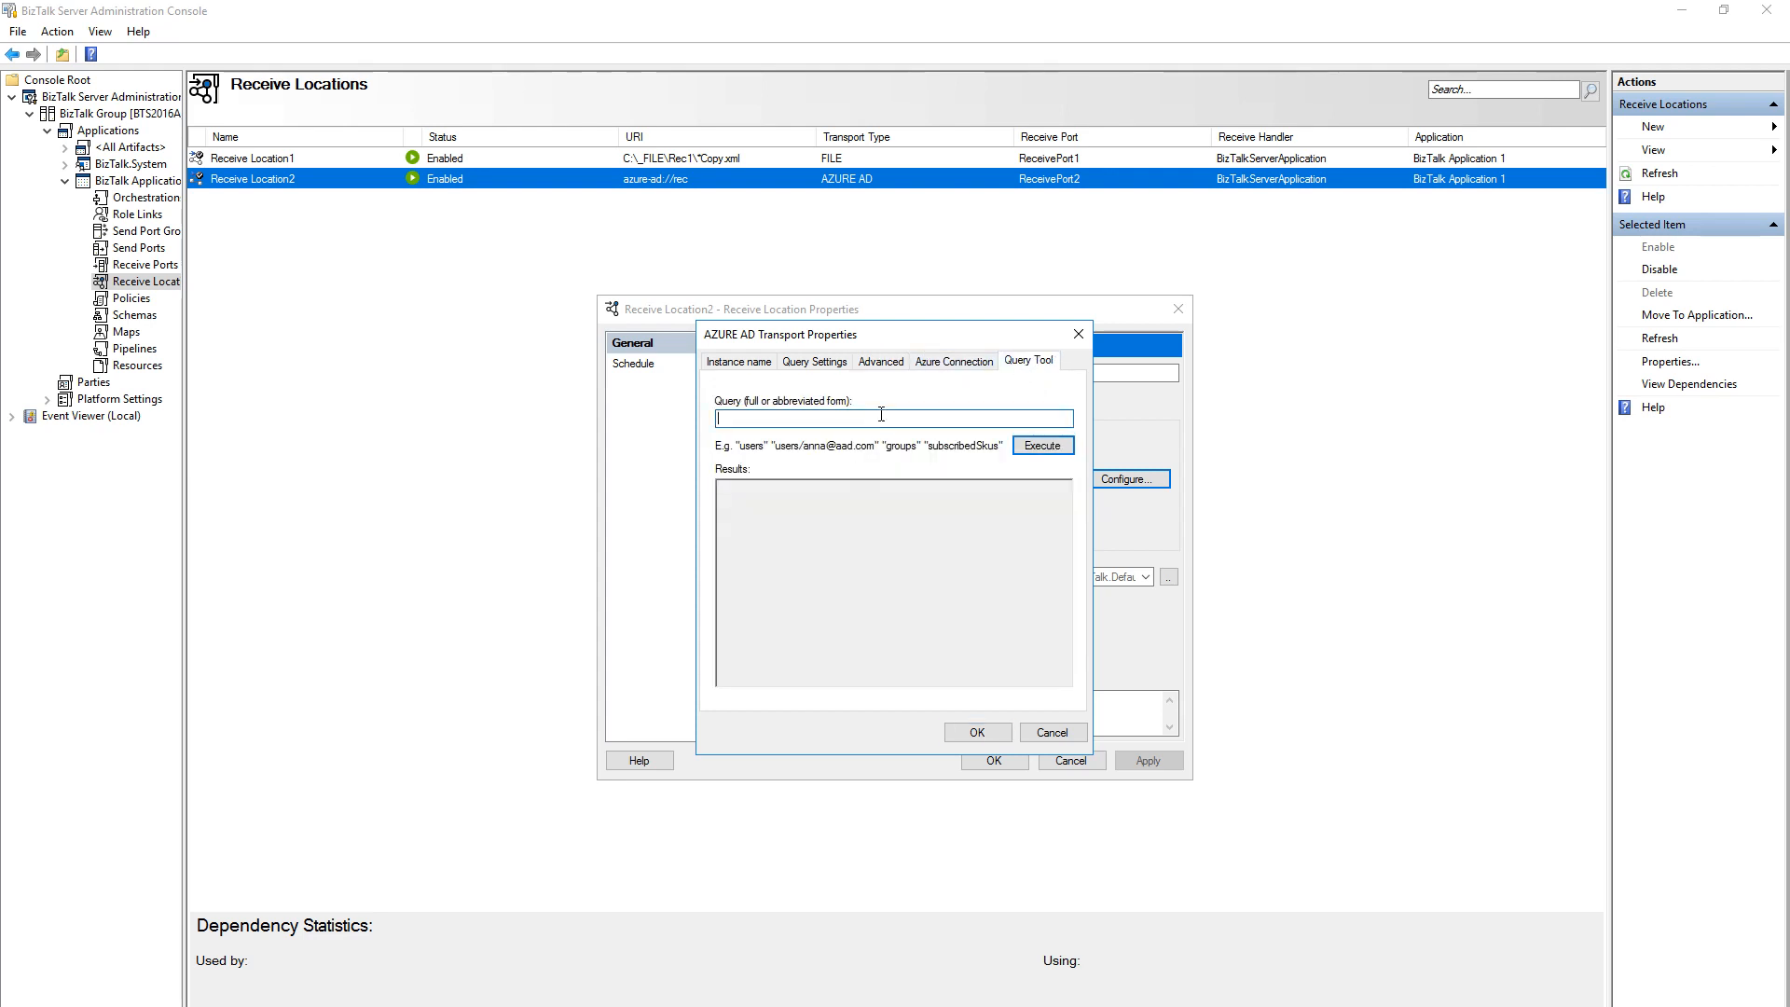
pyautogui.write('users')
pyautogui.press('Return')
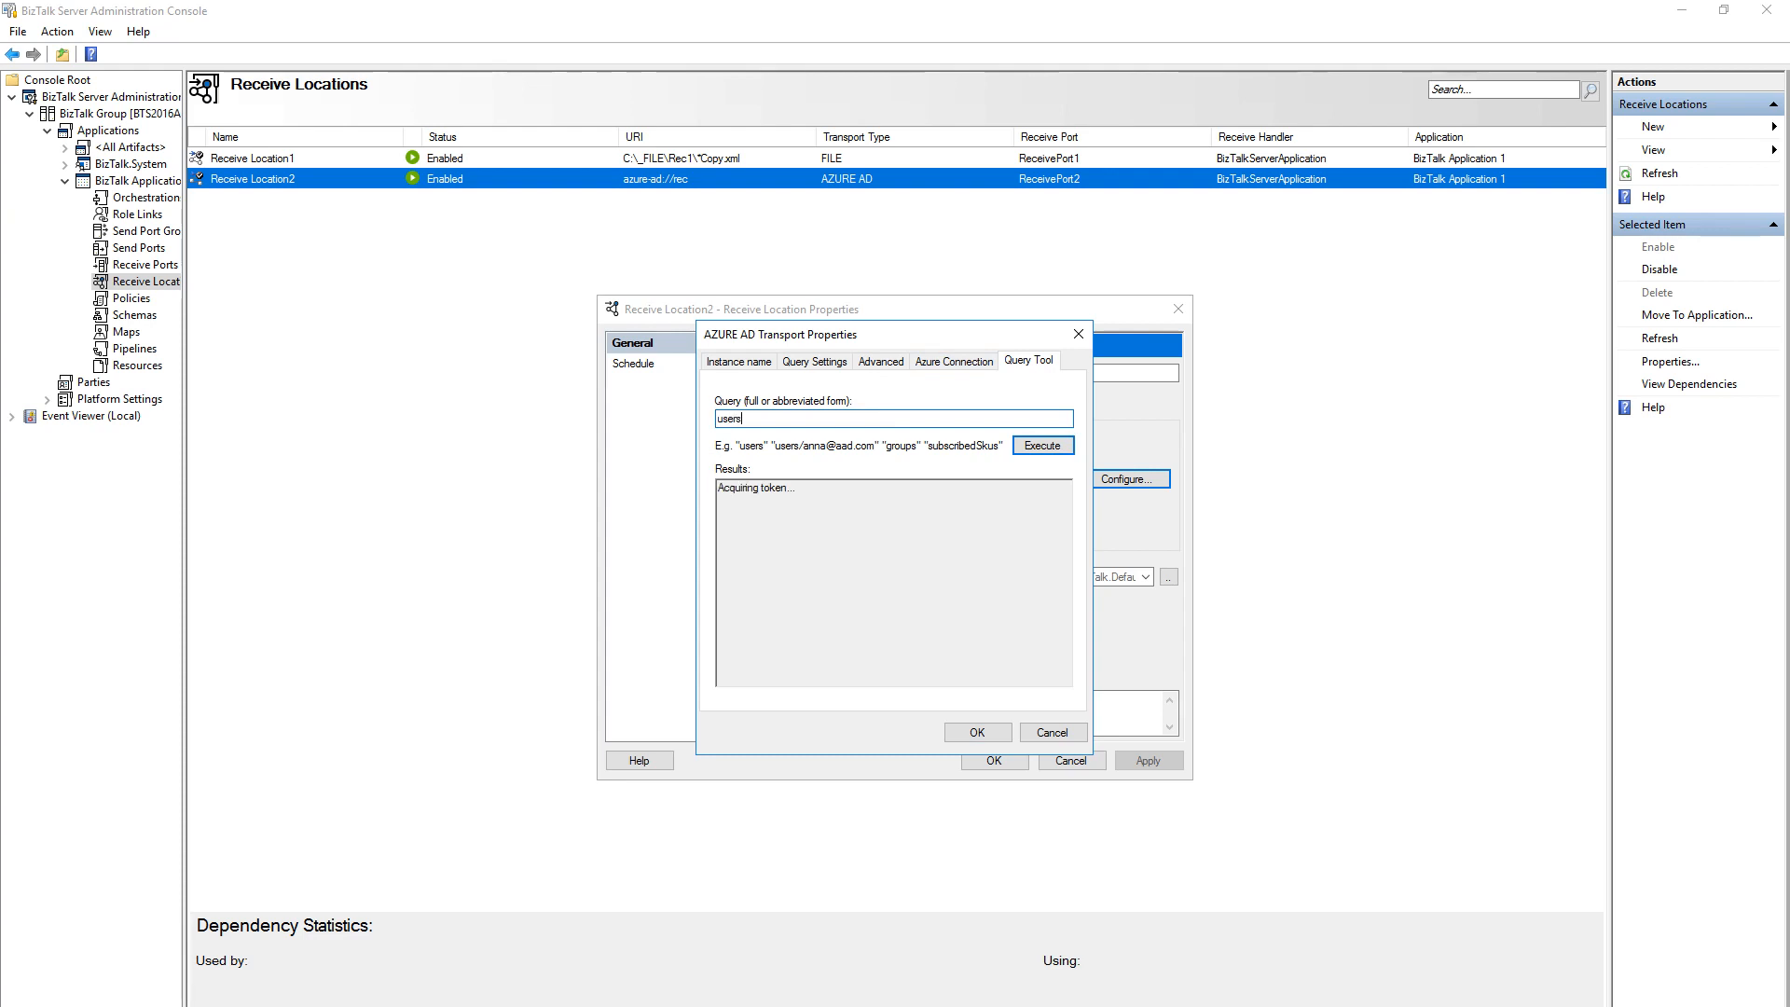